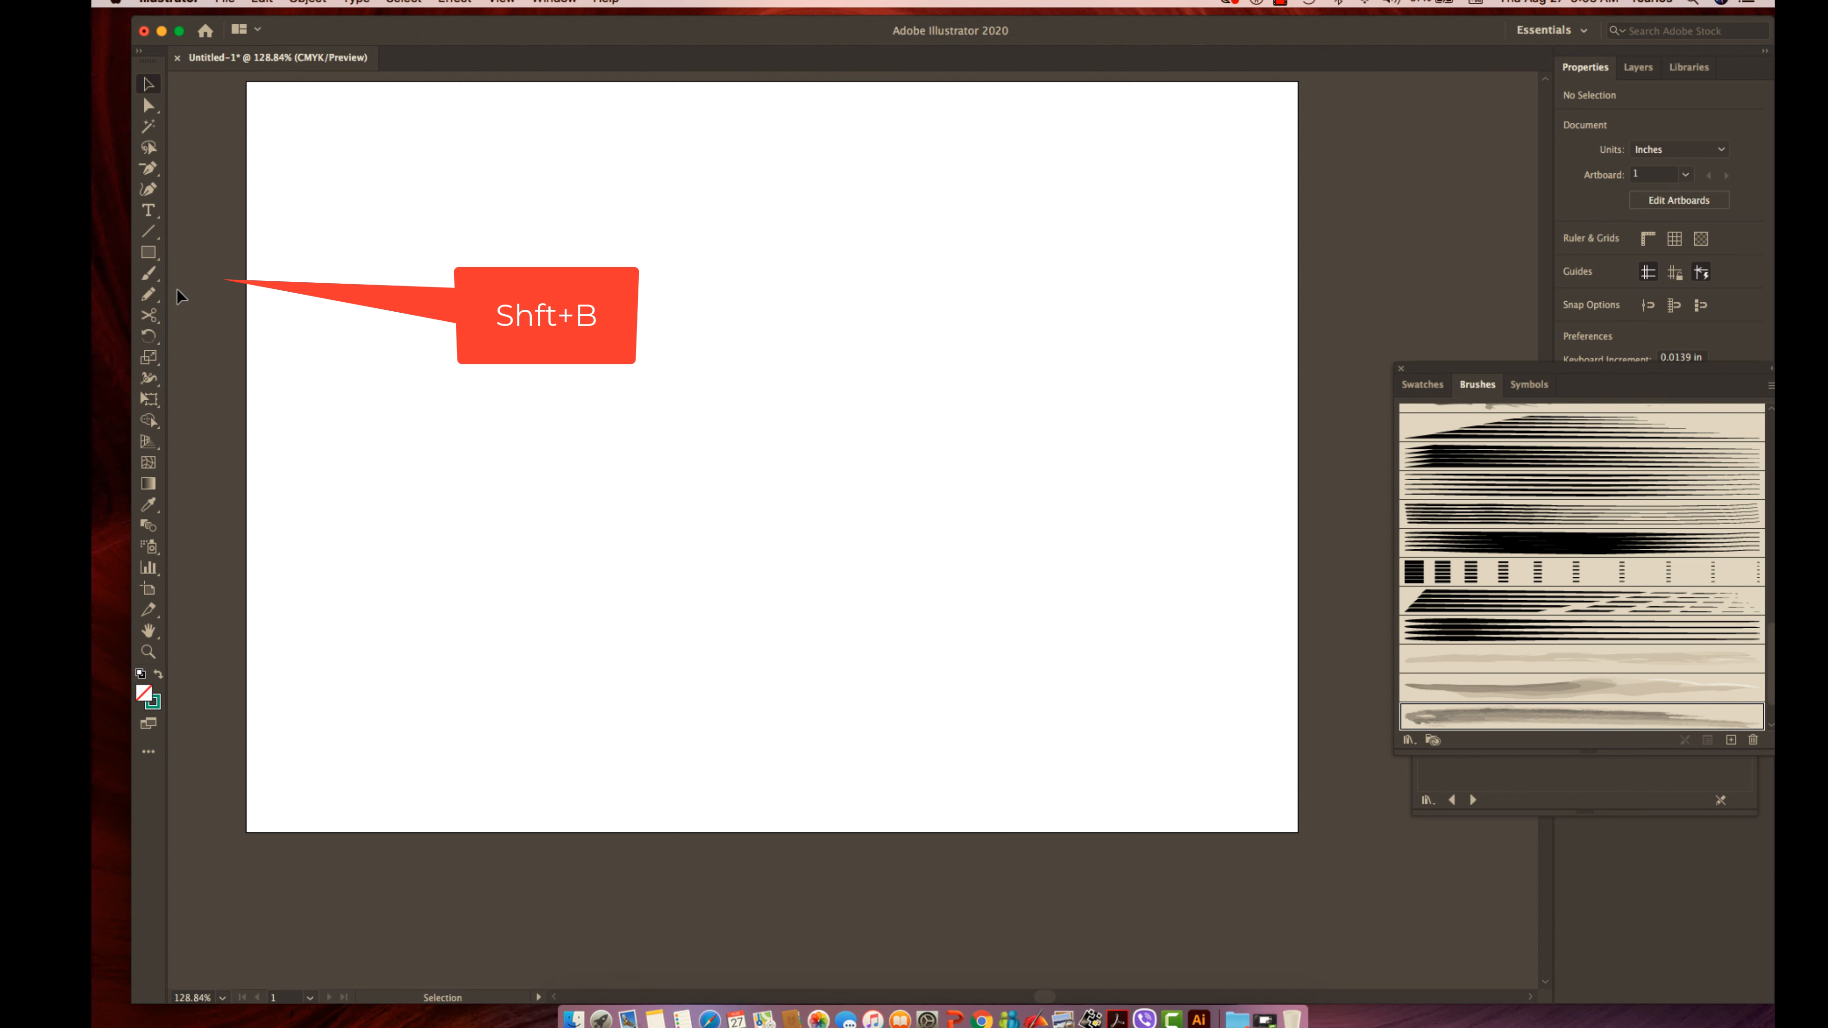
Paint seven wavy teal strokes with the Blob Brush, stacked one below another on the artboard.
key("shift+b")
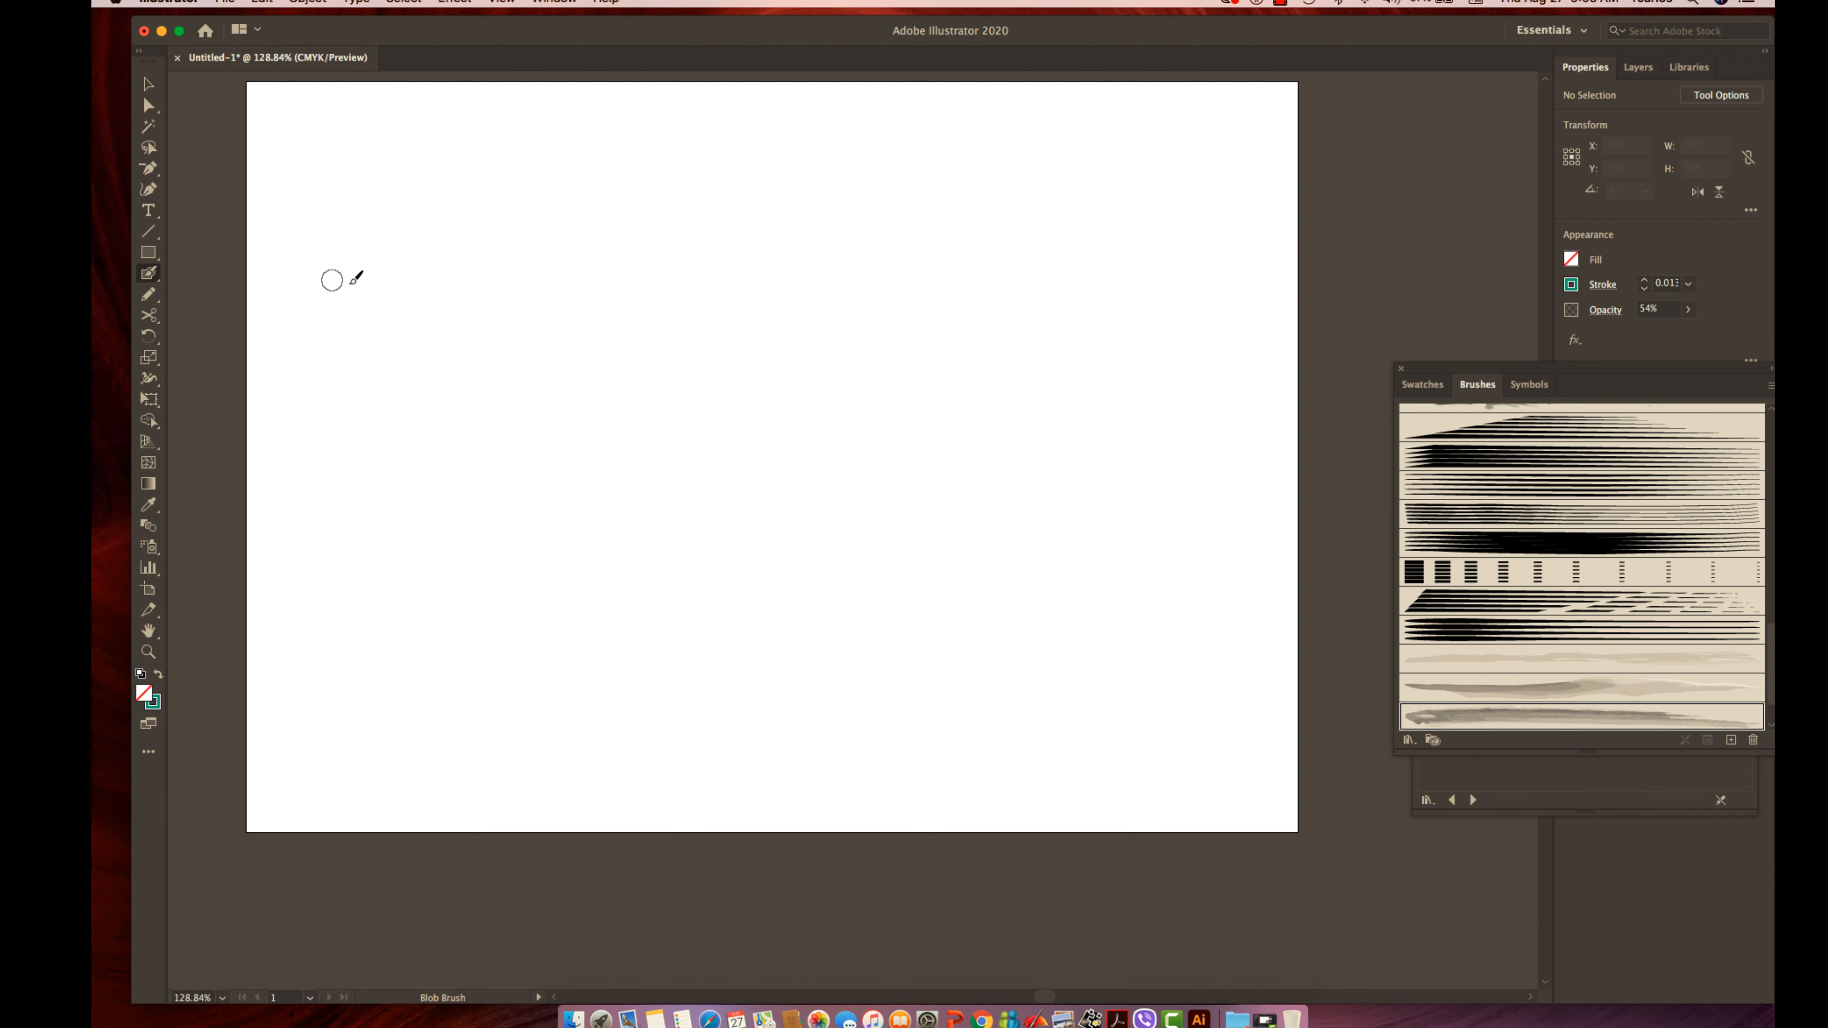
left_click(360, 243)
mouse_move(360, 242)
left_mouse_down()
mouse_move(541, 184)
mouse_move(524, 203)
mouse_move(587, 200)
left_mouse_up()
left_click_drag(402, 327, 675, 308)
left_click_drag(412, 389, 592, 335)
left_click_drag(422, 466, 573, 416)
mouse_move(405, 534)
left_mouse_down()
mouse_move(489, 484)
mouse_move(584, 476)
left_mouse_up()
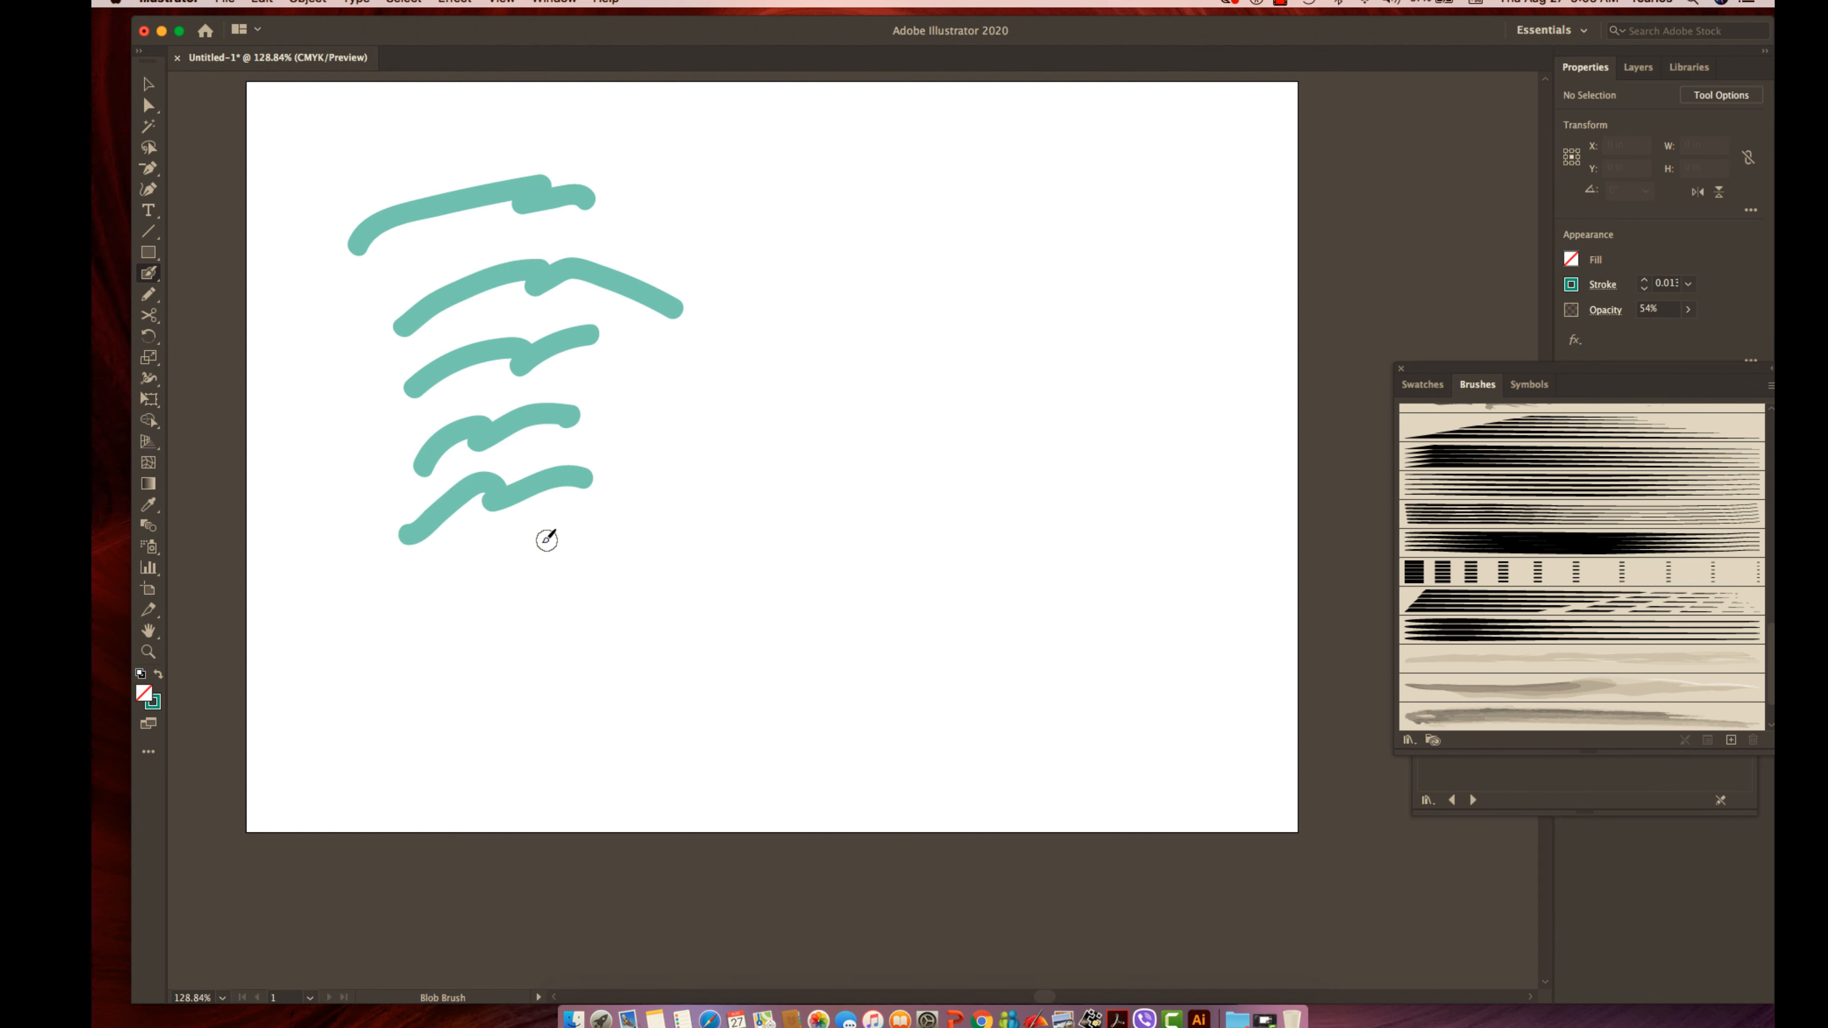
left_click_drag(391, 580, 659, 541)
left_click_drag(392, 672, 620, 625)
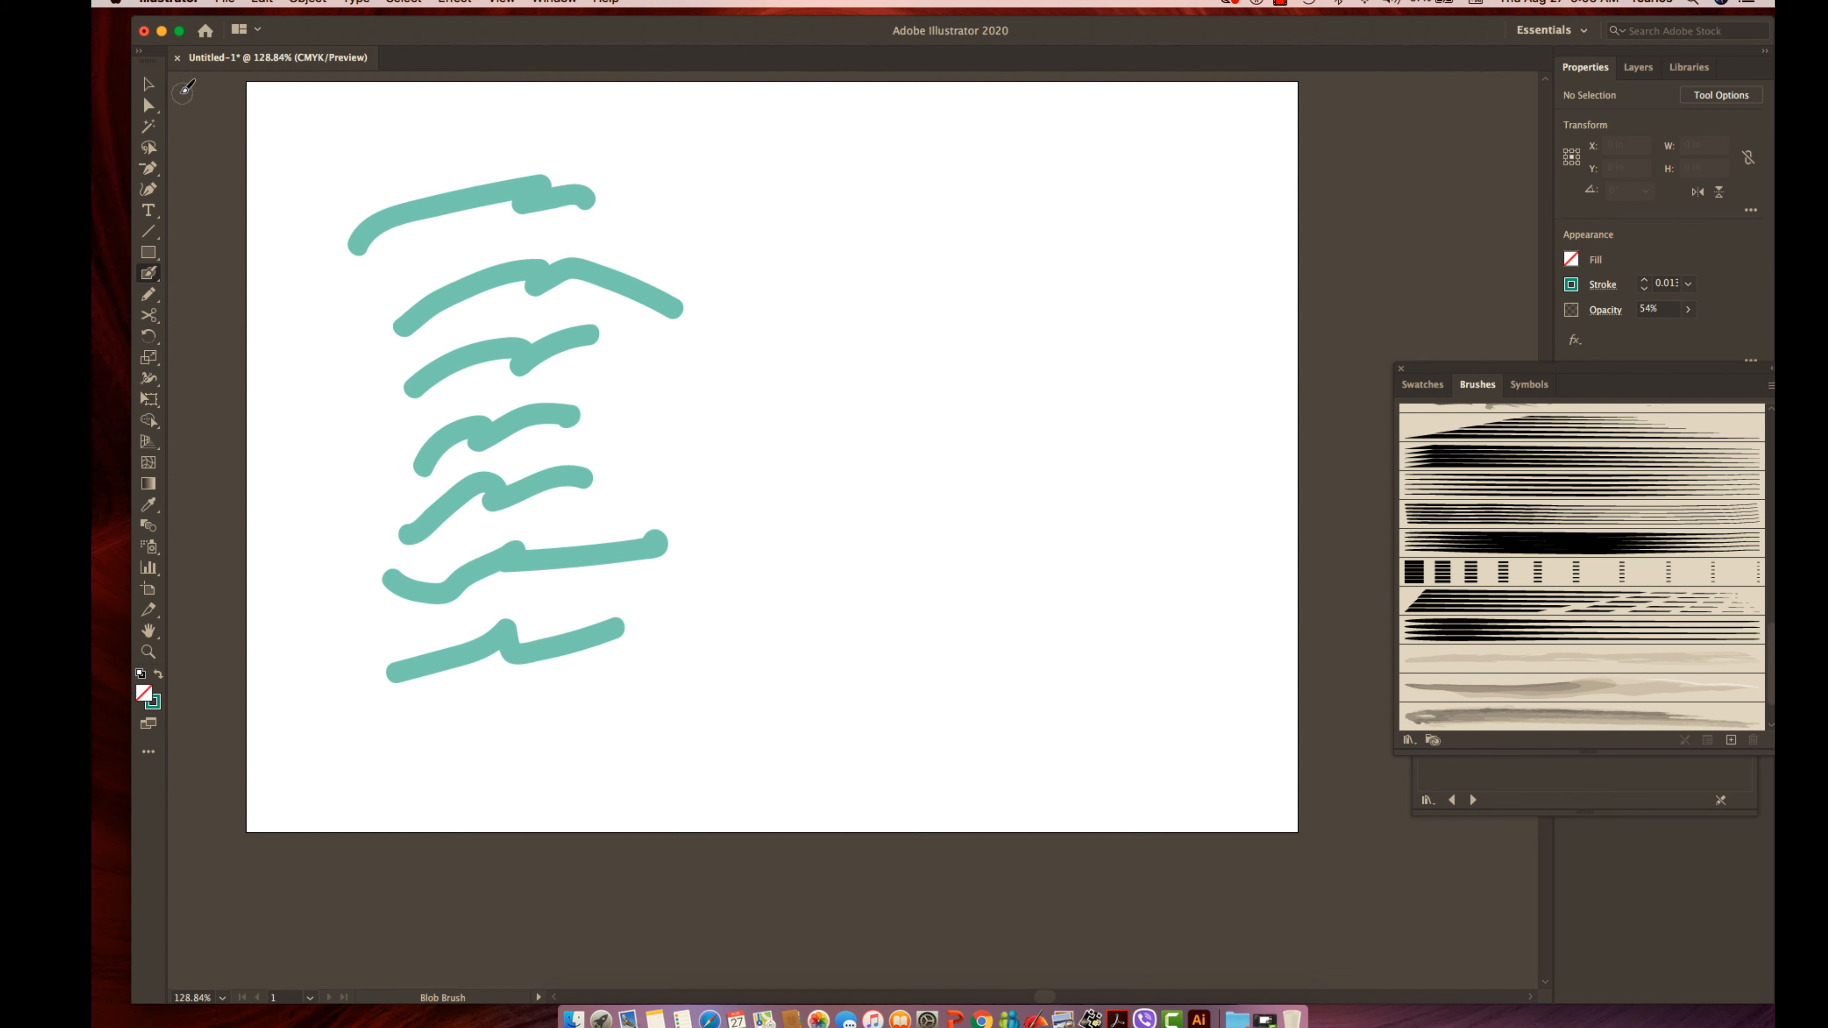
Try the Scroll Pen 1 brush on all seven blob strokes, and undo it.
left_click(150, 85)
mouse_move(292, 140)
left_mouse_down()
mouse_move(705, 546)
mouse_move(806, 715)
left_mouse_up()
left_click(1587, 429)
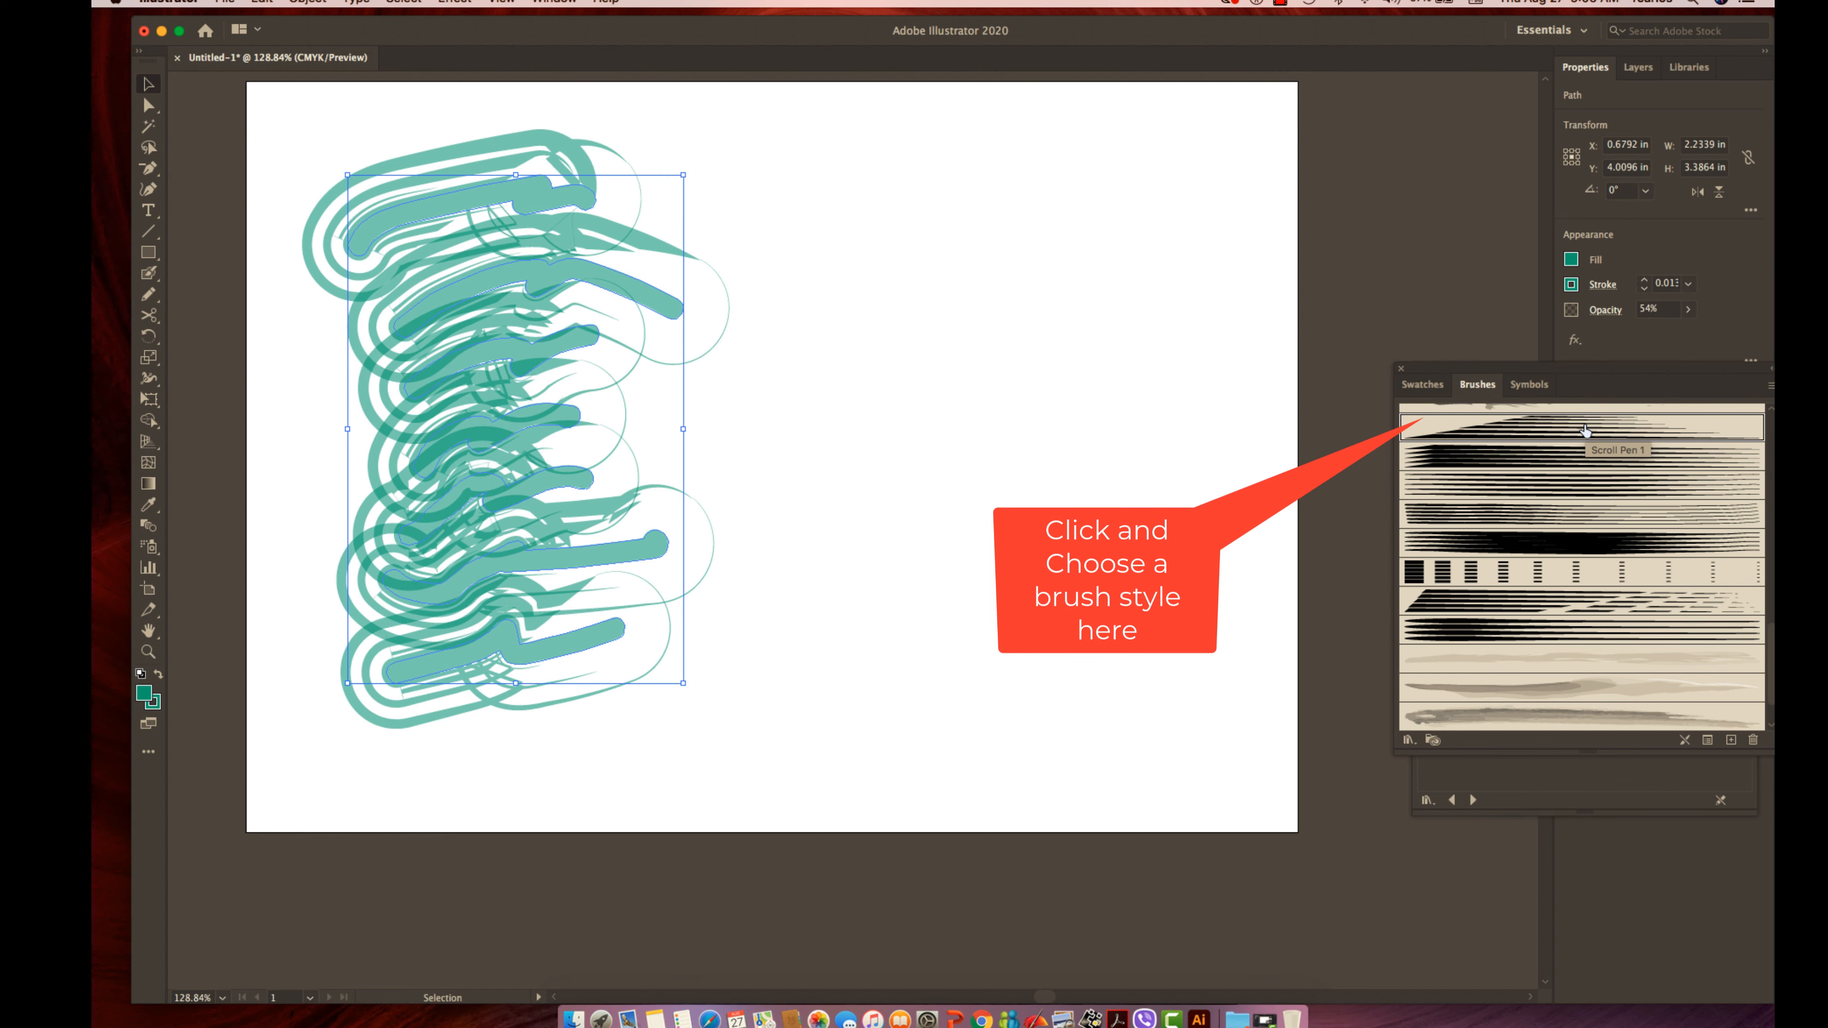
left_click(1058, 358)
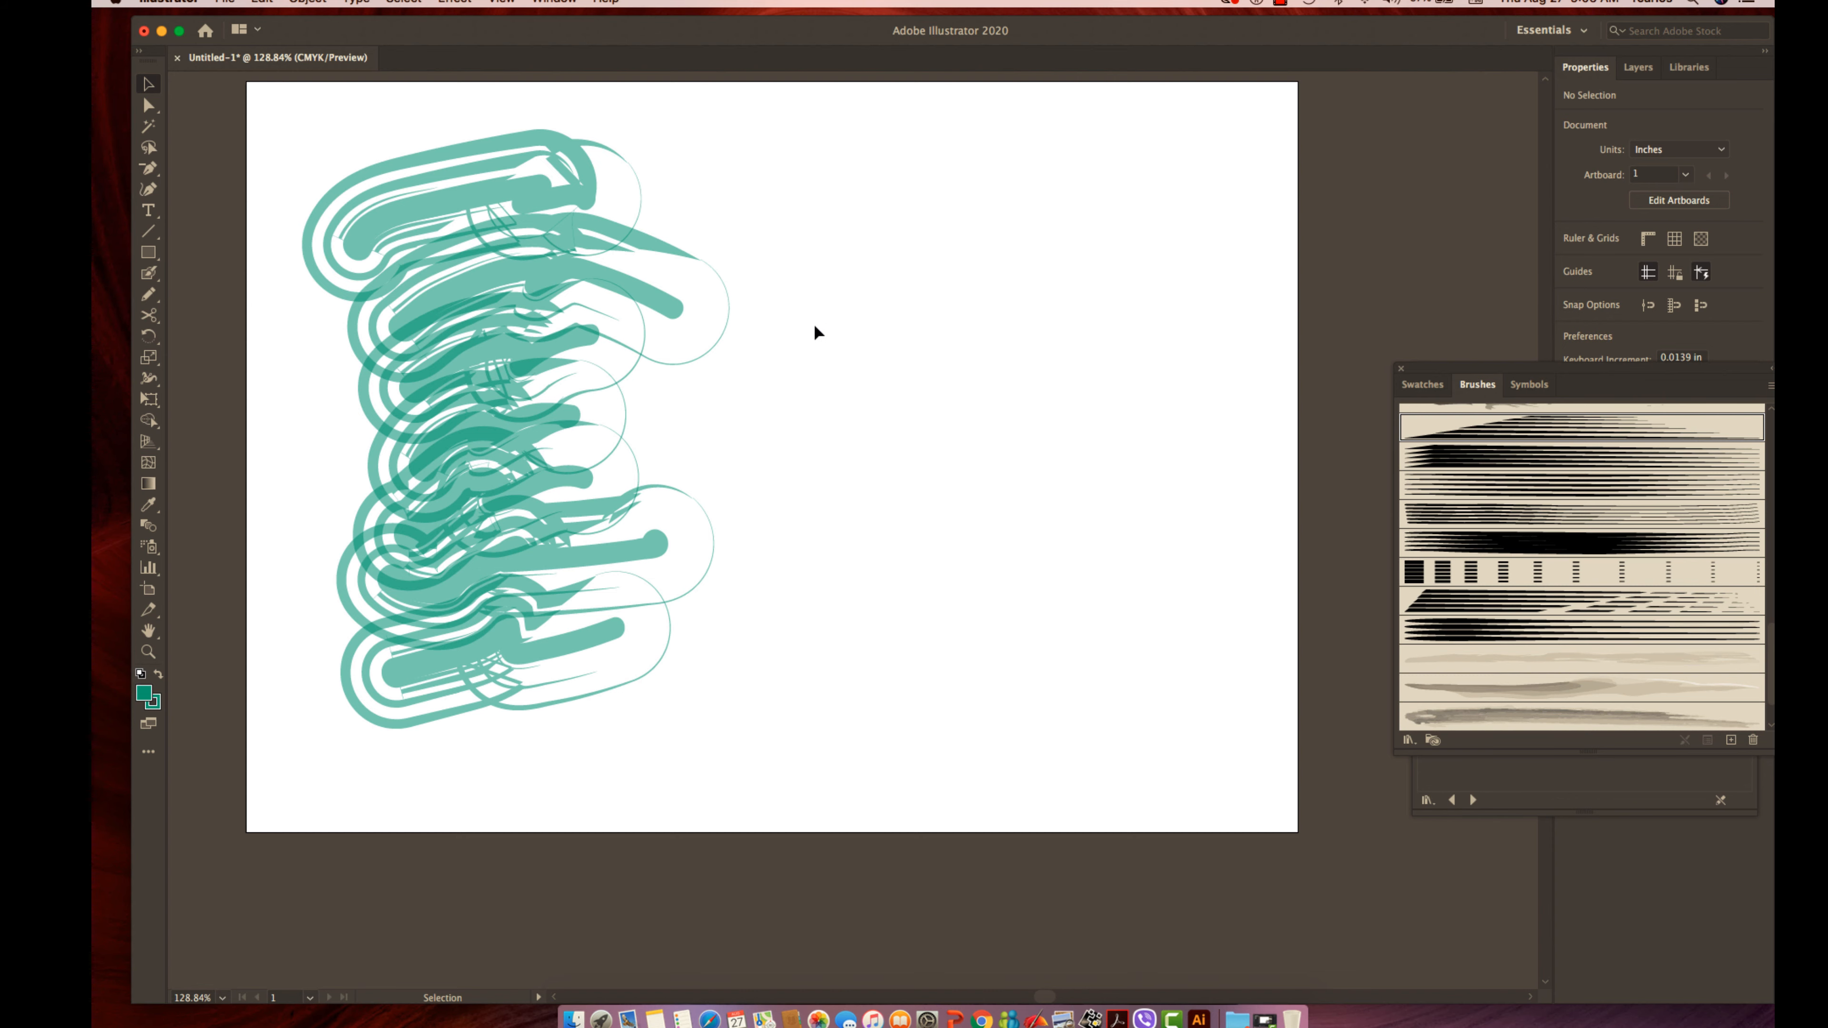
key("super+z")
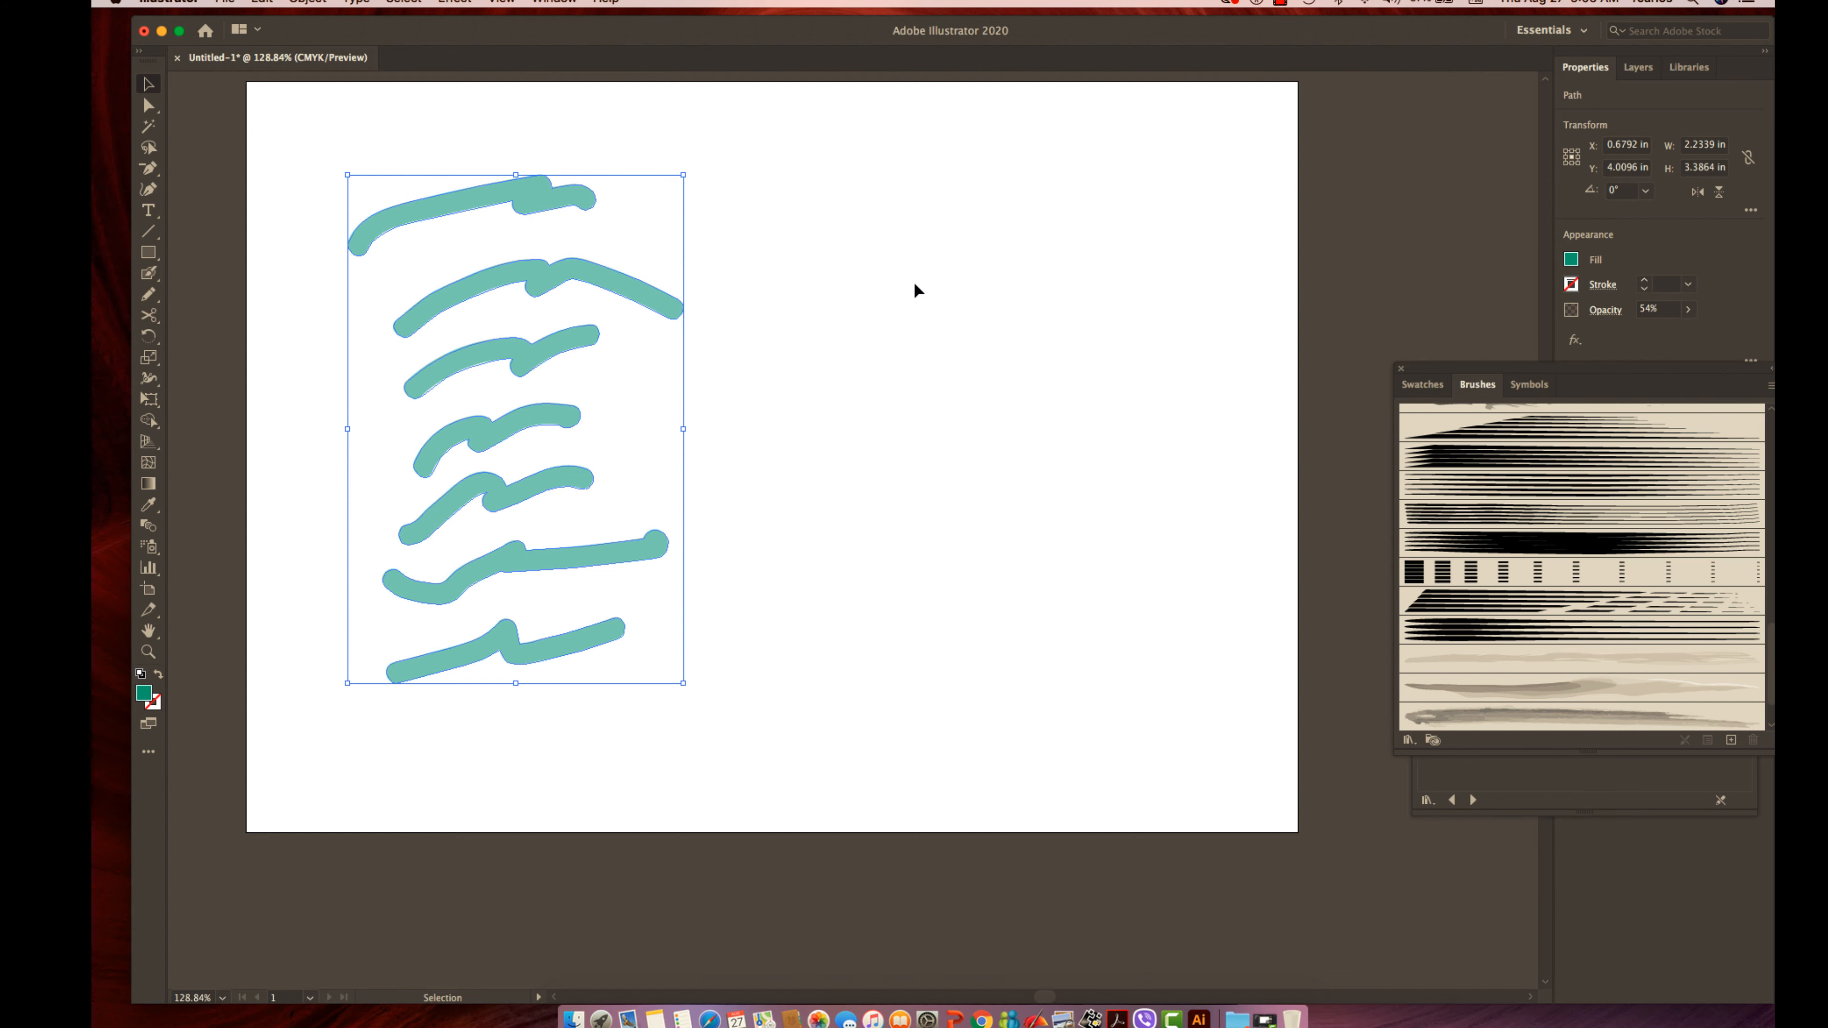
Try the gold bead and green dashed border brushes from Borders_Dashed on the strokes, and pick the blue-and-pink border brush.
left_click(1584, 781)
left_click(1496, 585)
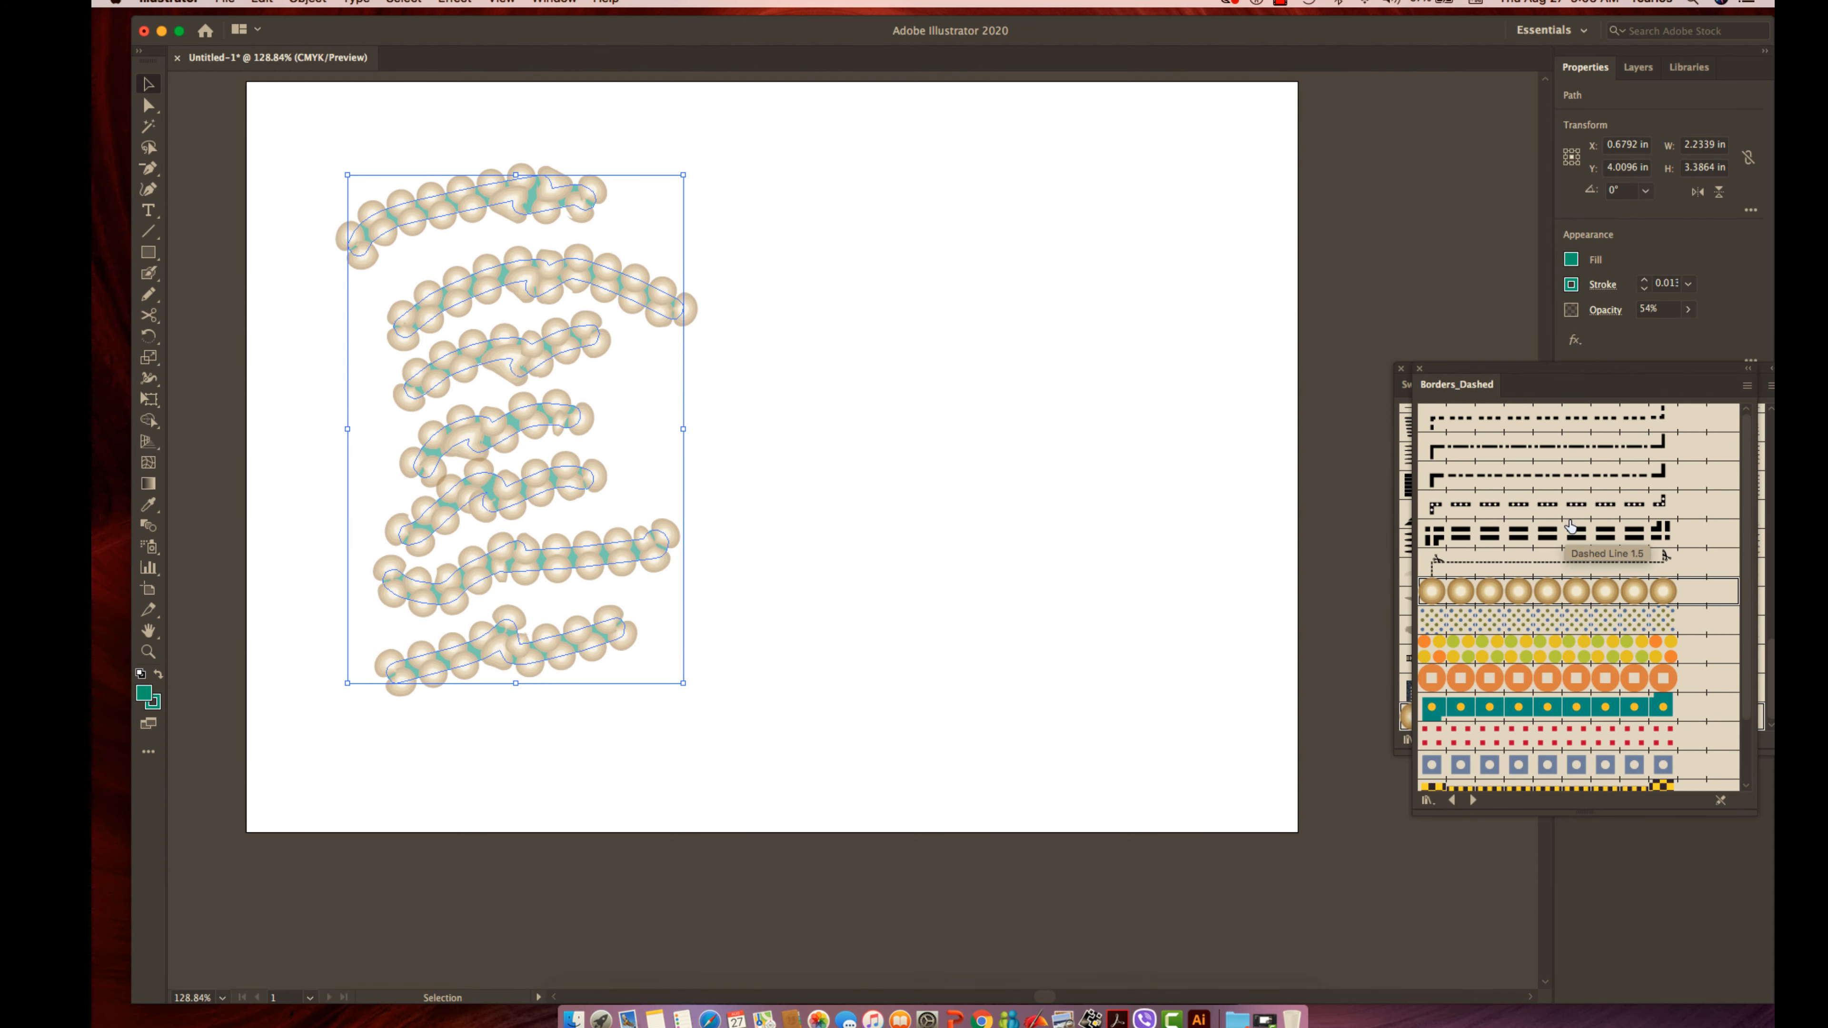
scroll(1559, 651, "down", 2)
left_click(1547, 746)
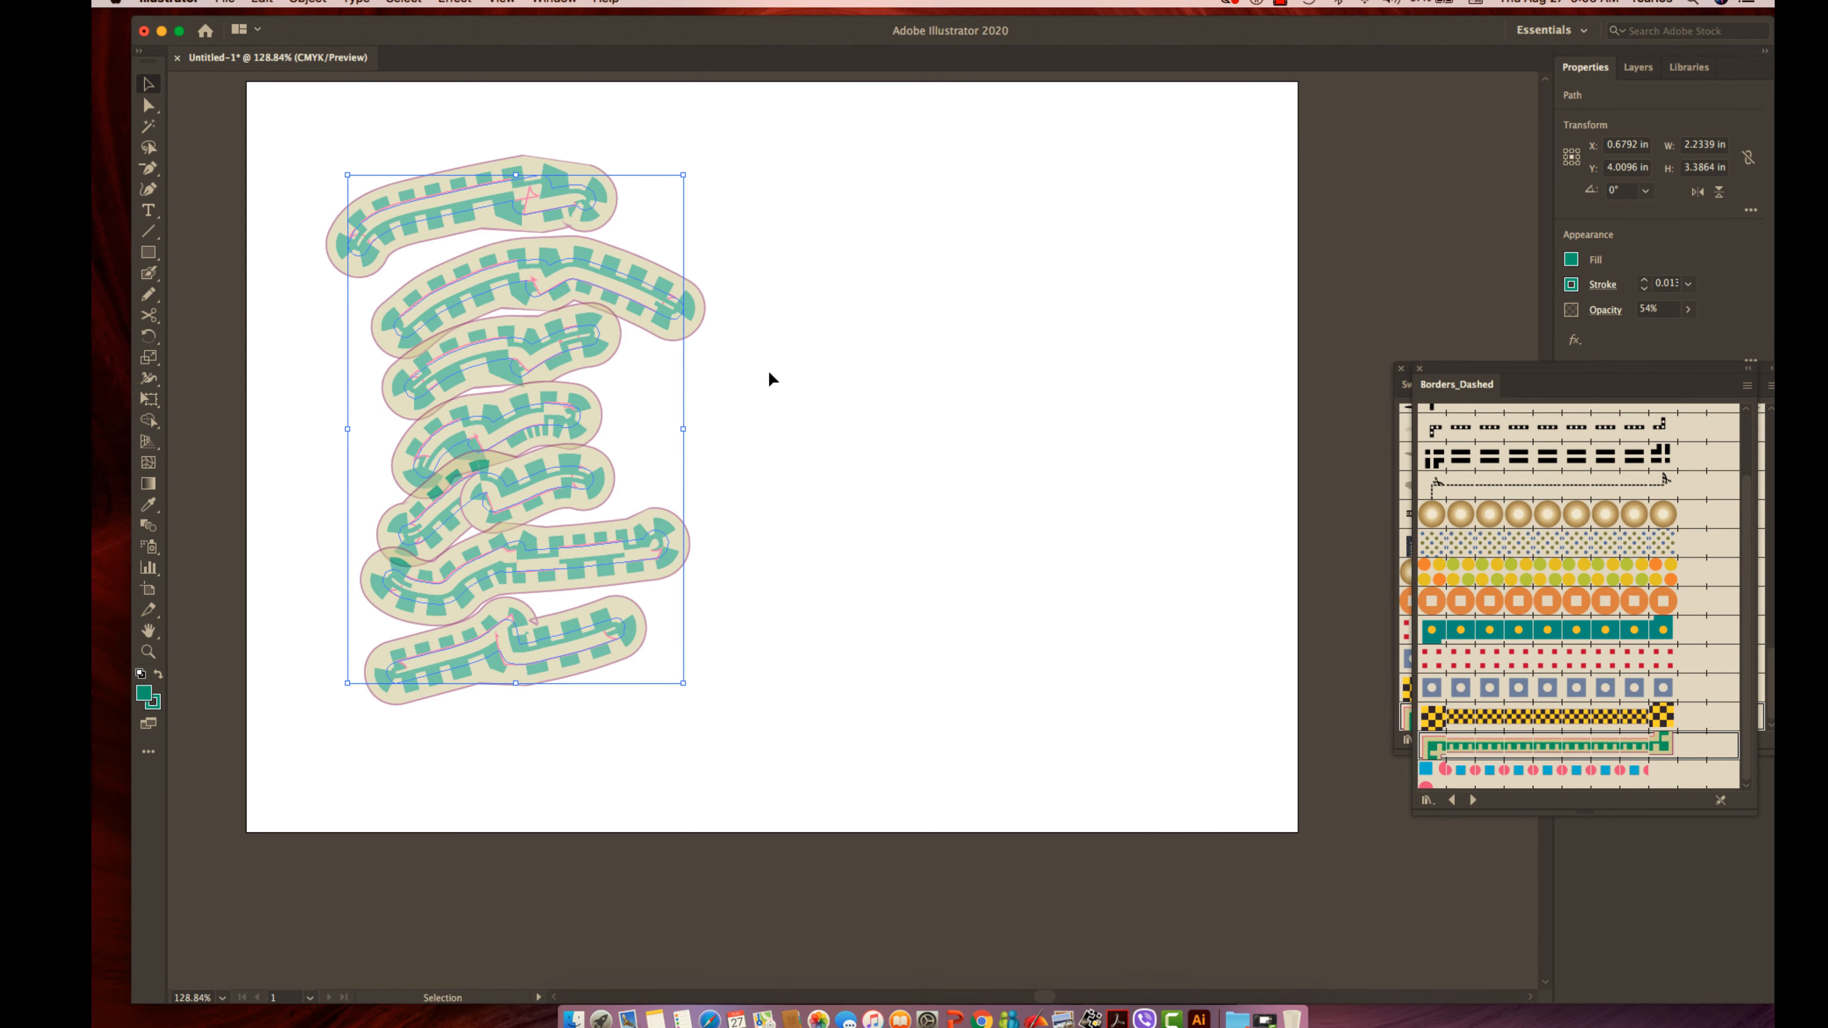
left_click(1029, 382)
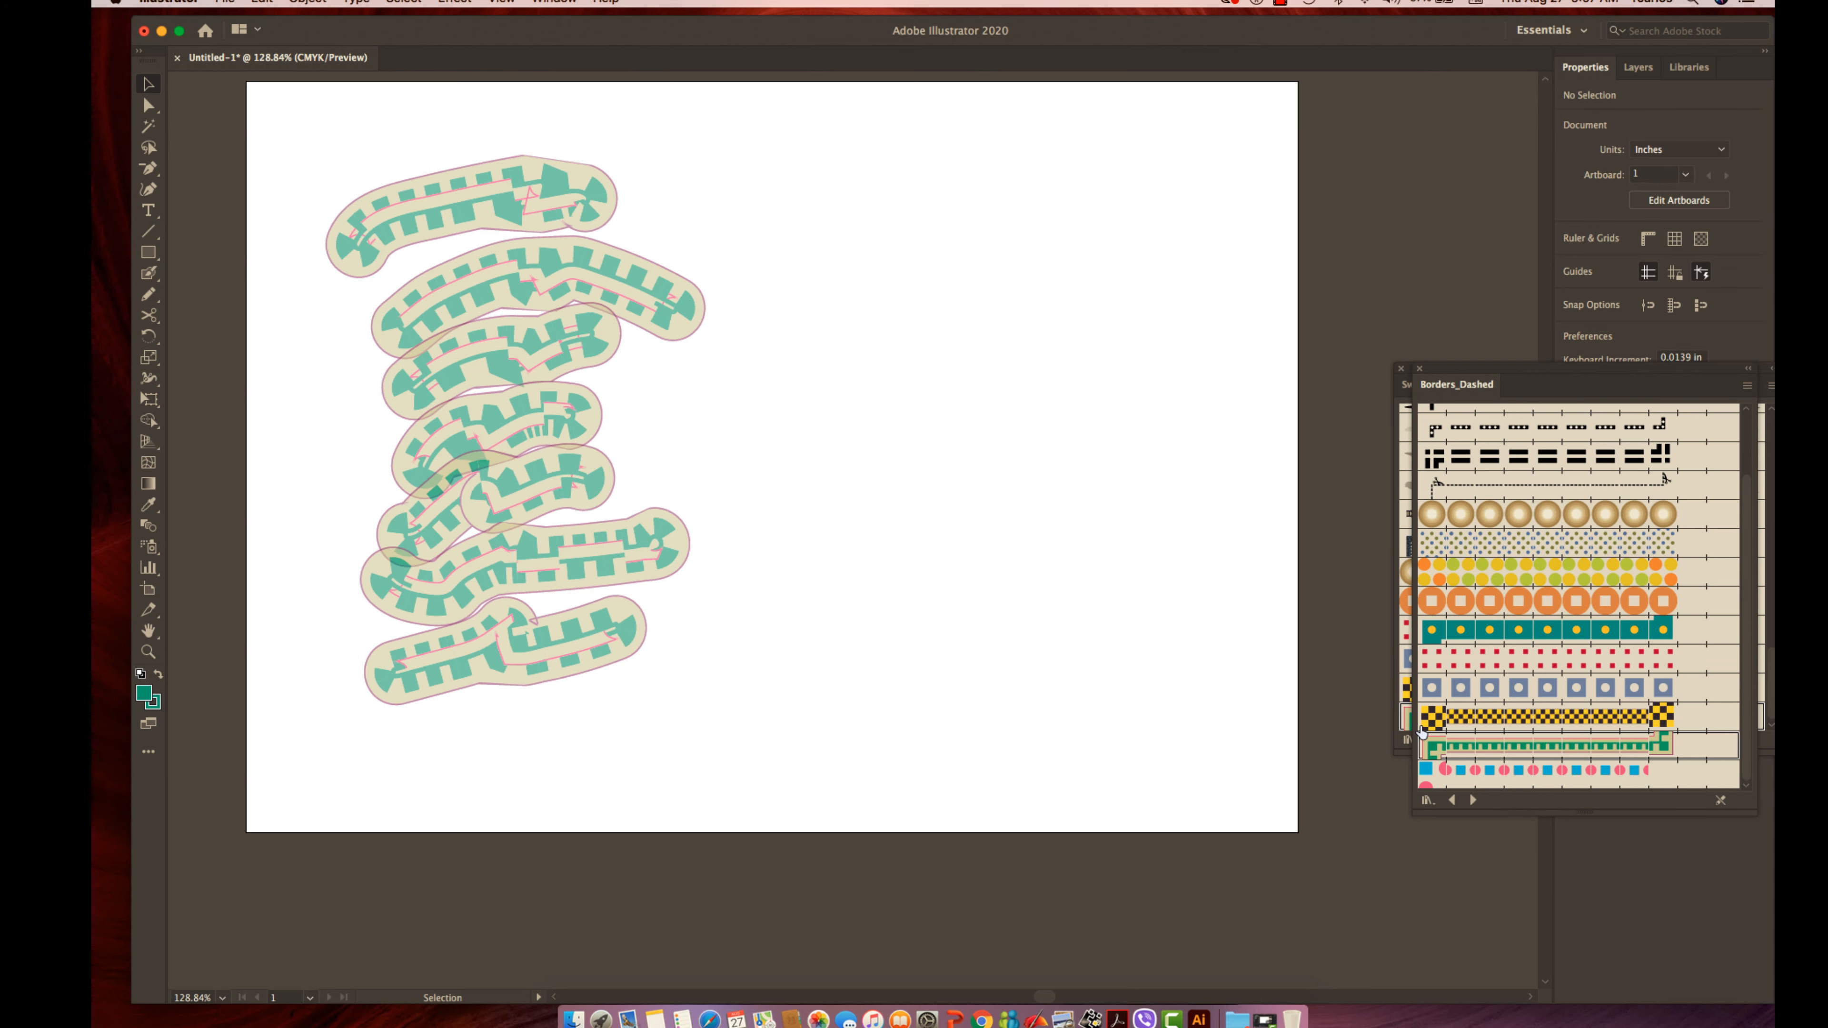
left_click(1534, 772)
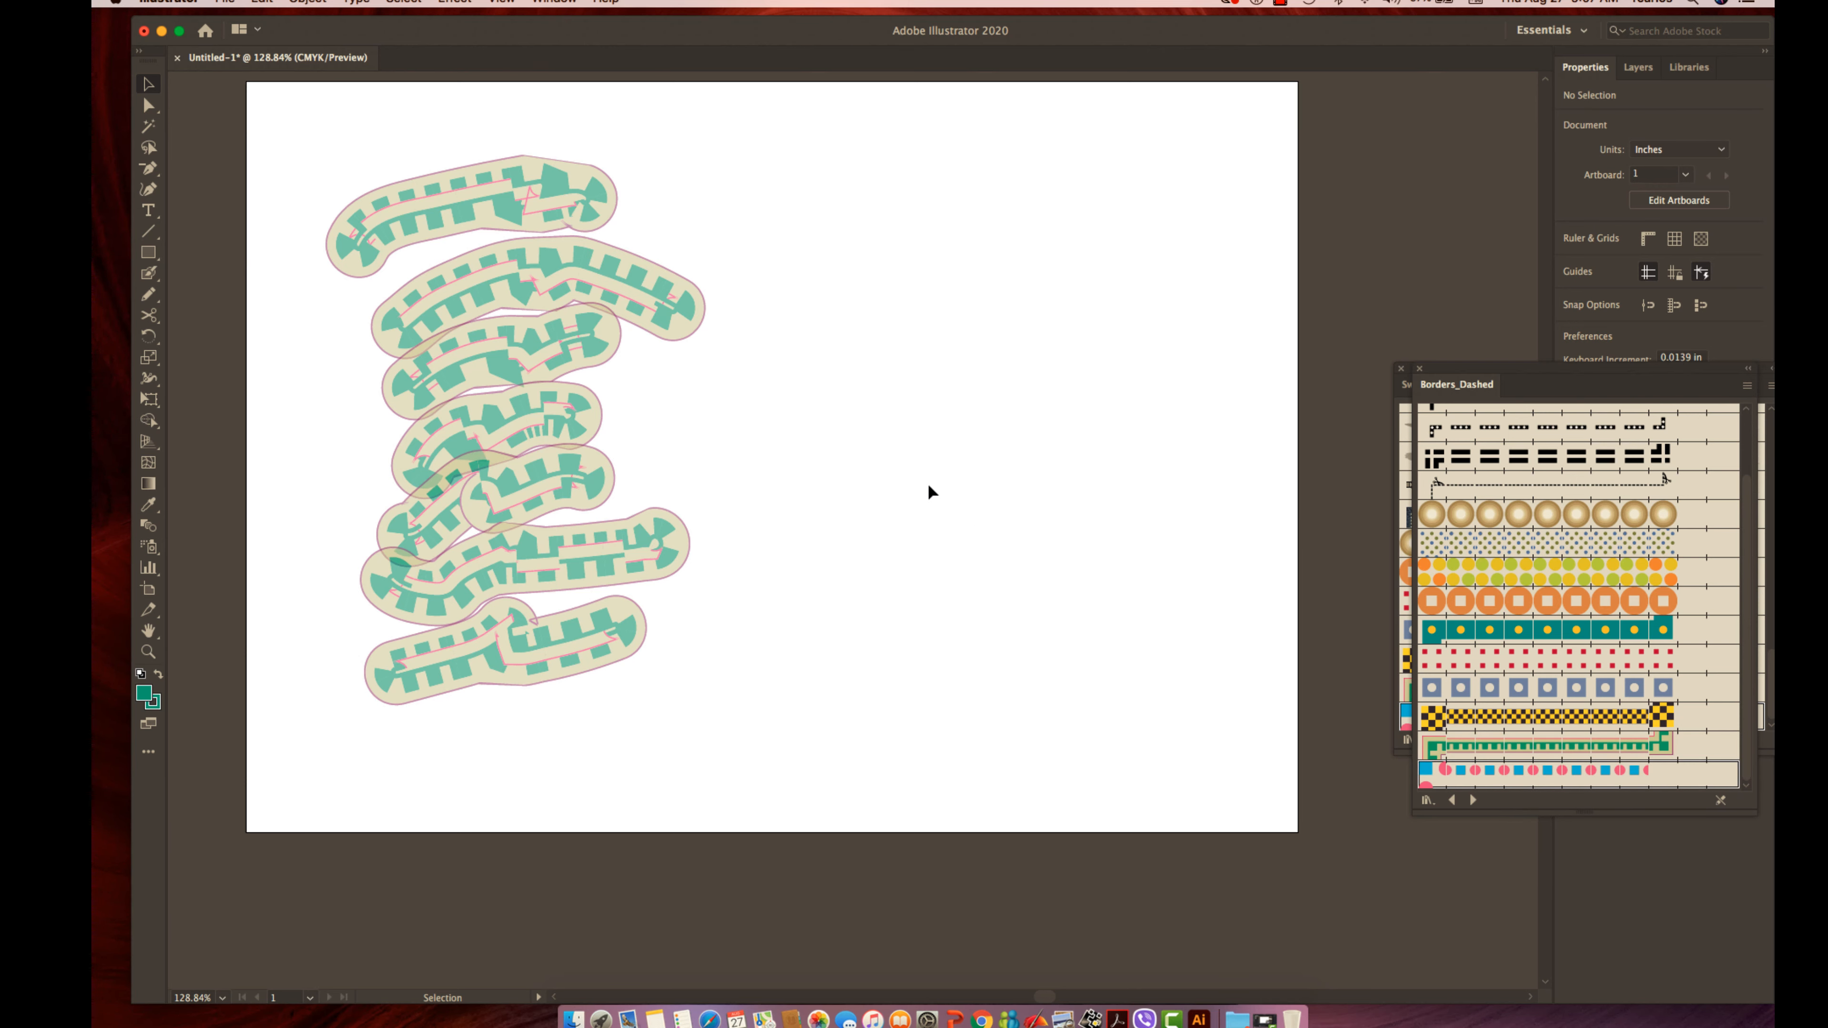
Select the six plain blob strokes and mix a teal fill of C 92.94, M 0, Y 32.55, K 0.
left_click_drag(313, 154, 781, 726)
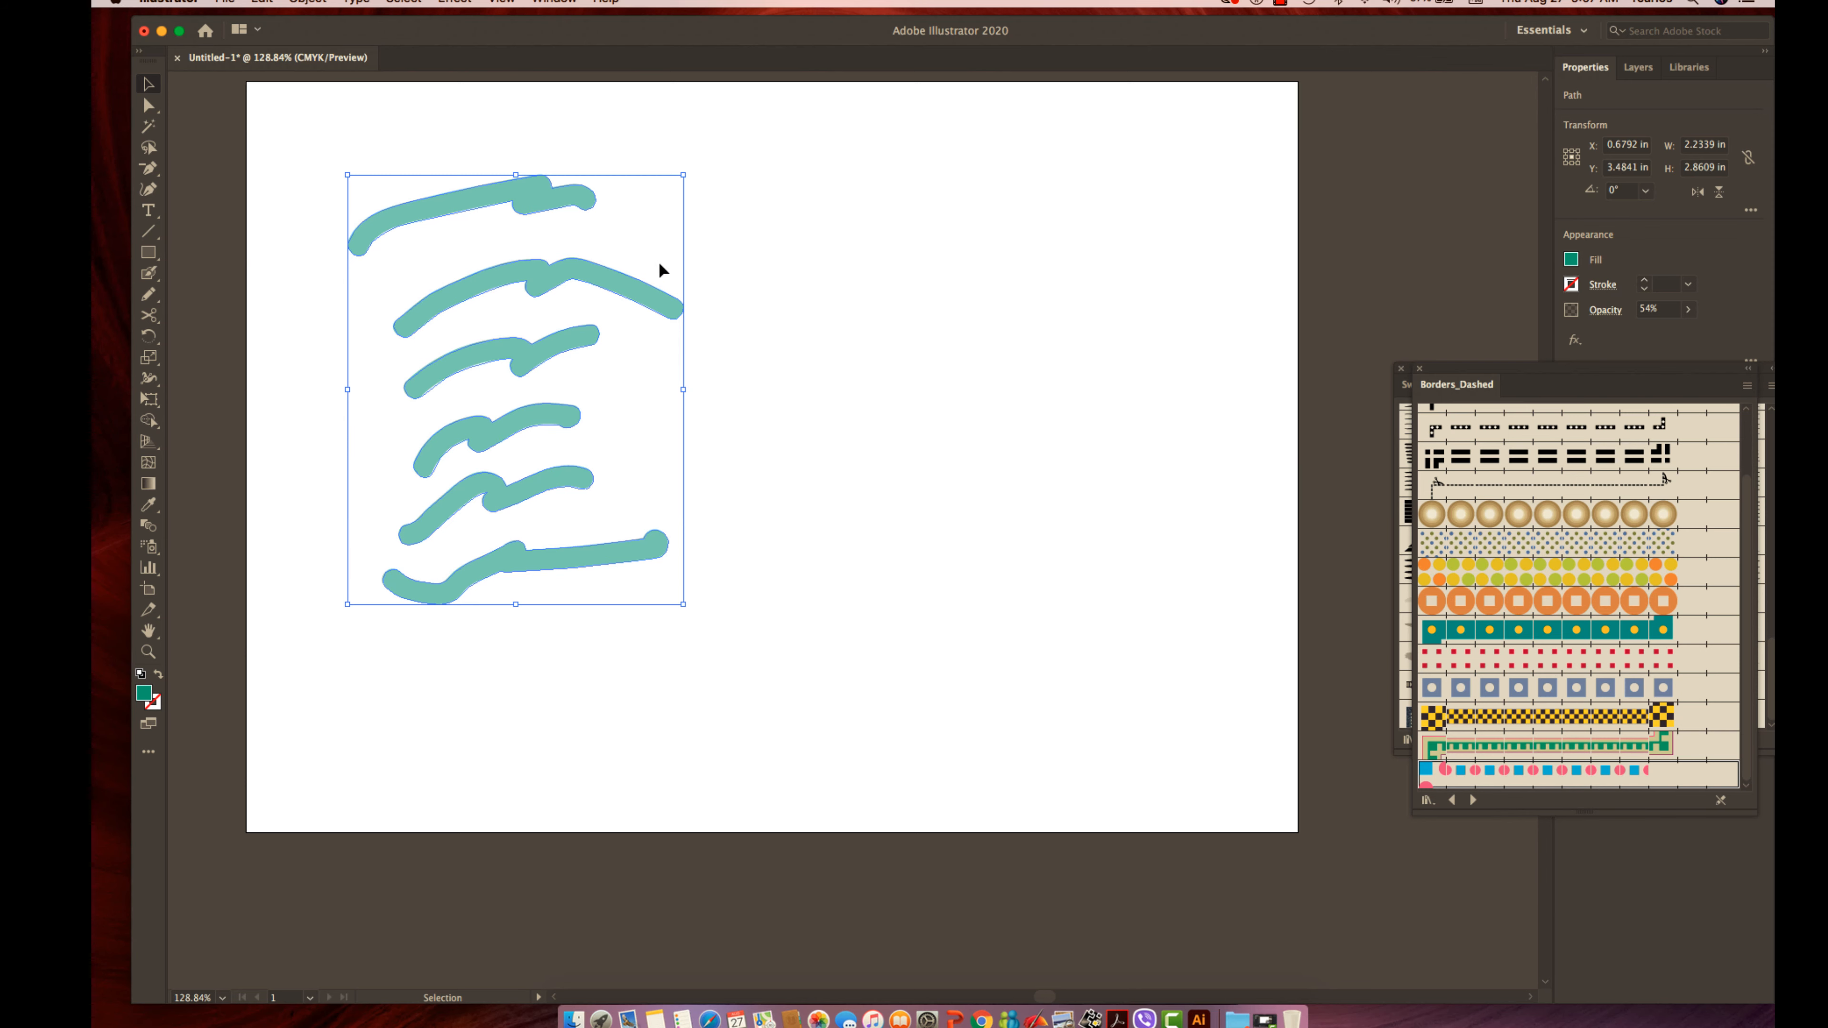
left_click(1572, 260)
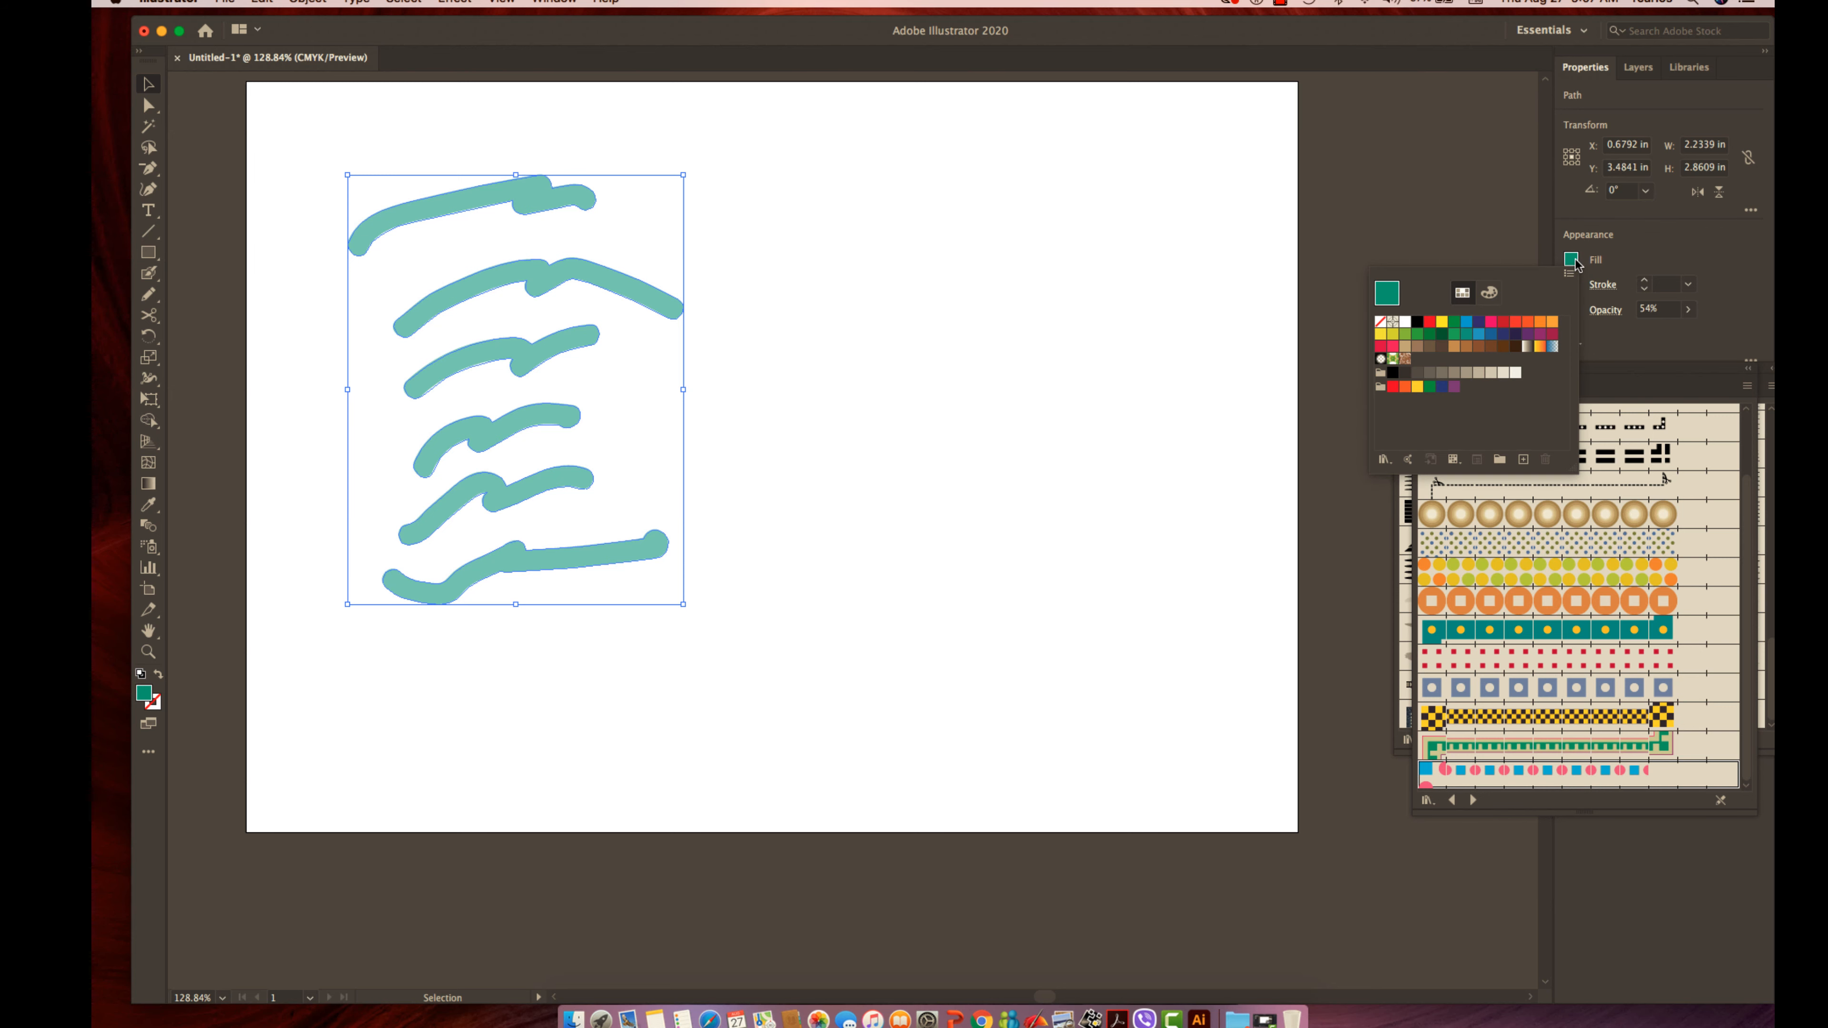
left_click(1489, 294)
left_click(1520, 433)
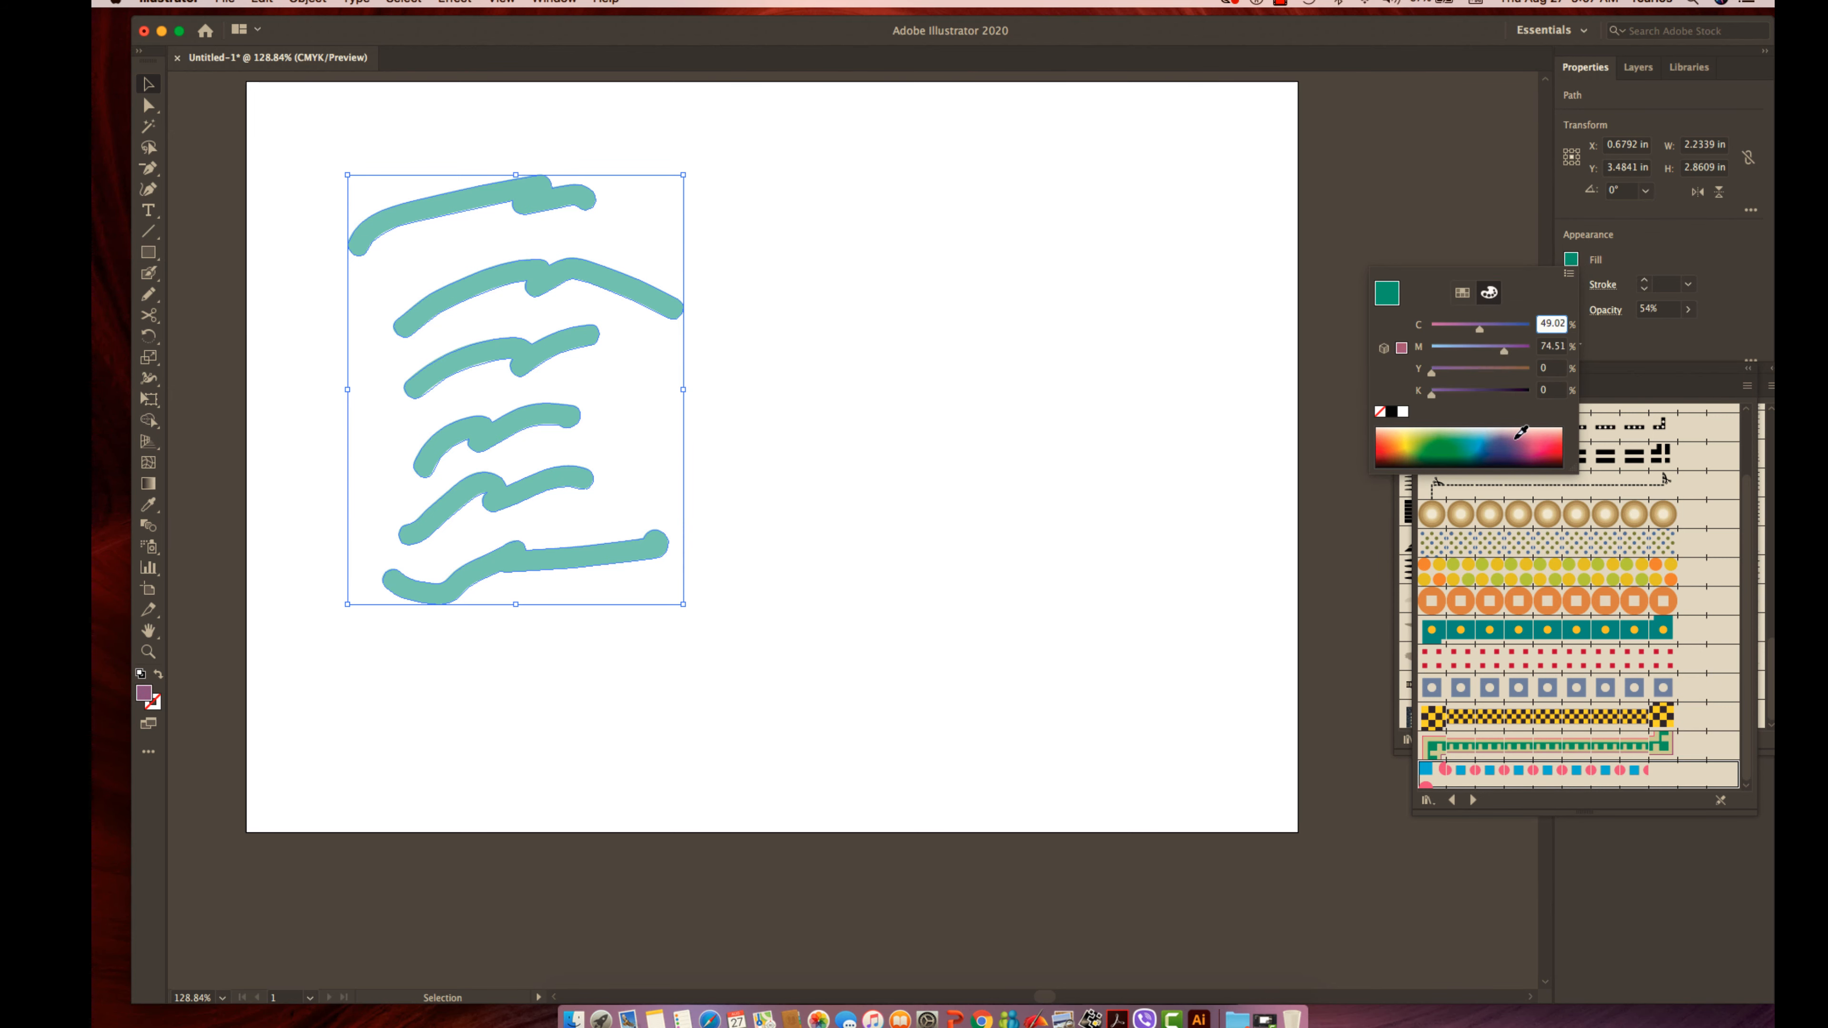
left_click(1507, 435)
left_click(1425, 429)
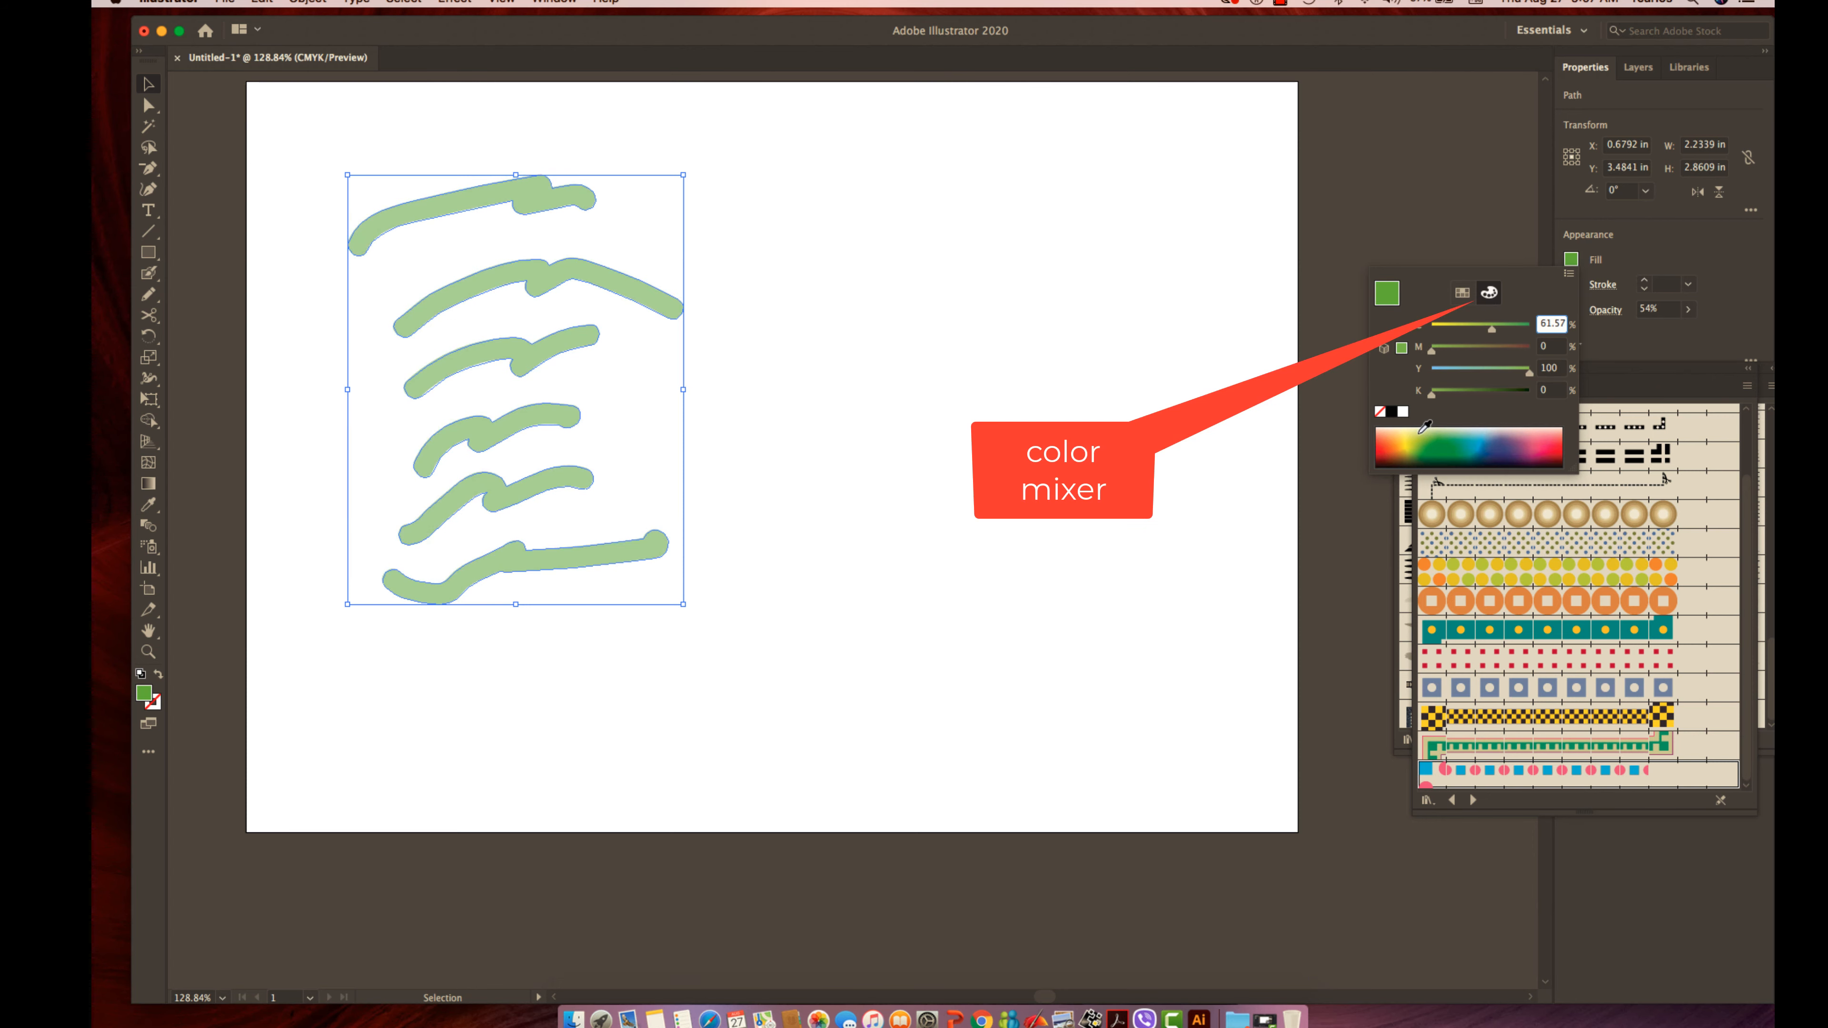
left_click(1403, 431)
left_click(1387, 440)
left_click(1414, 446)
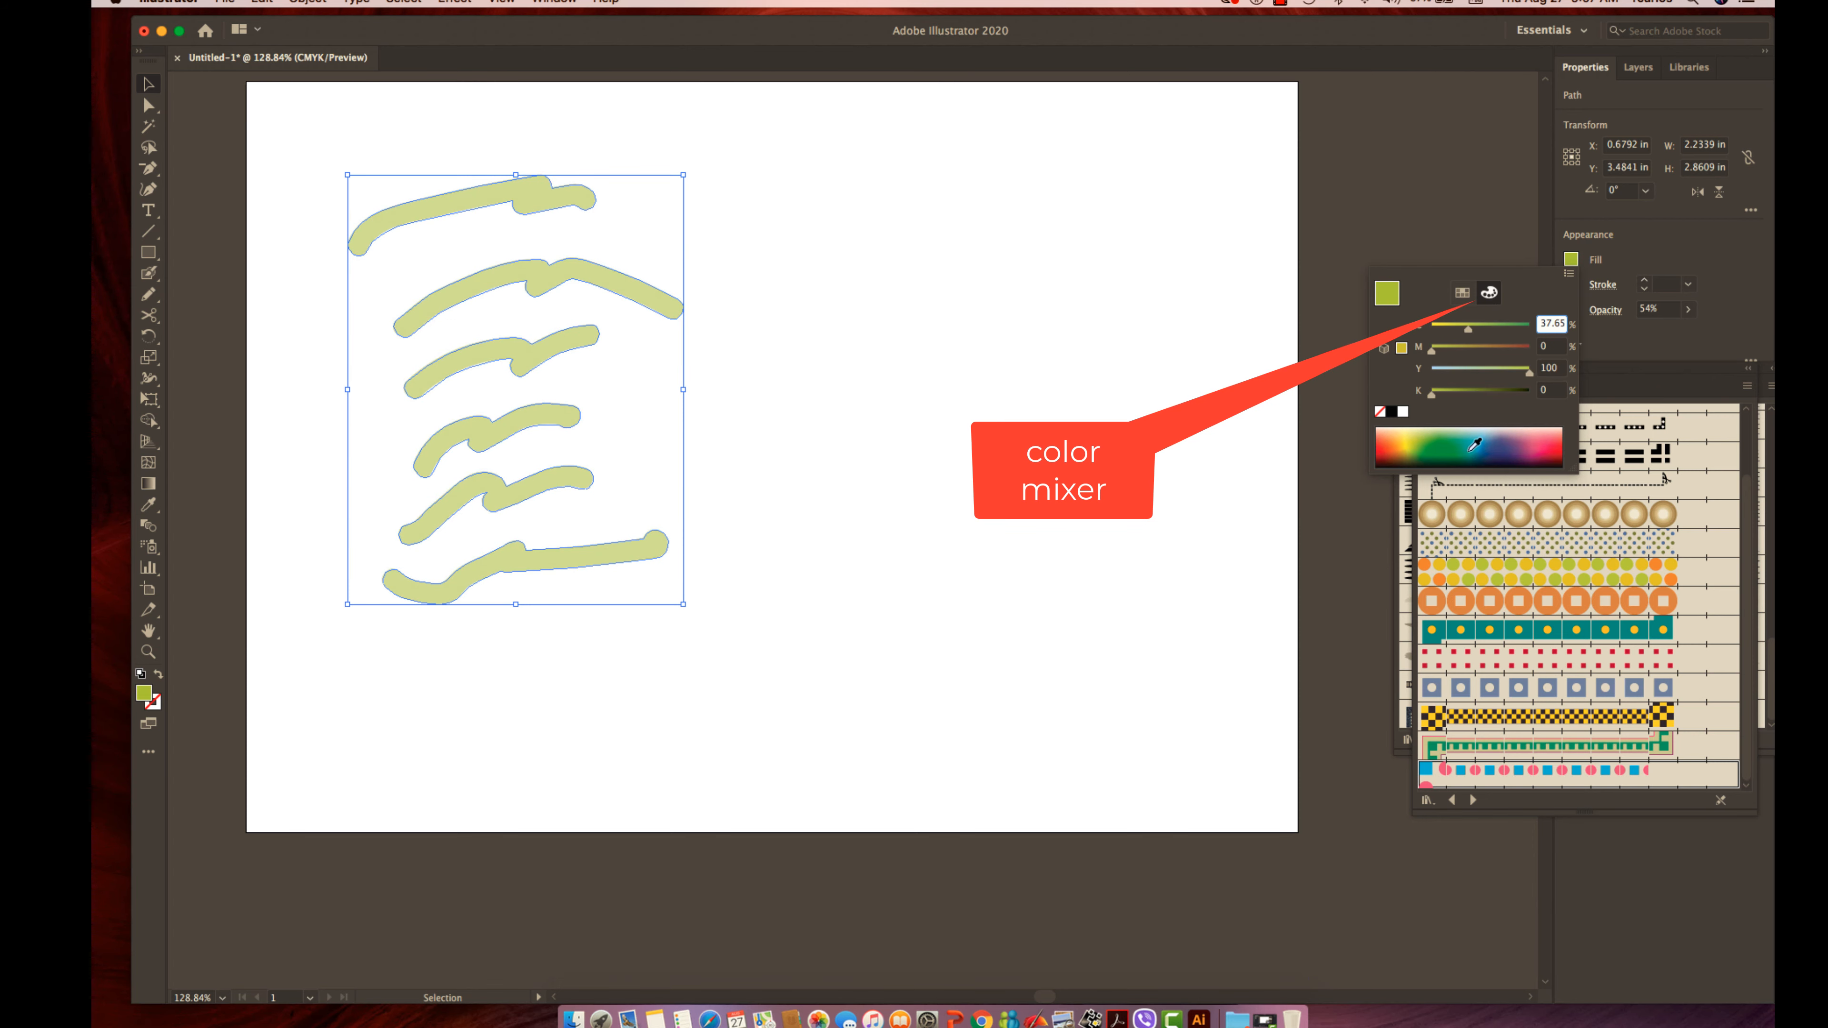
left_click(1474, 444)
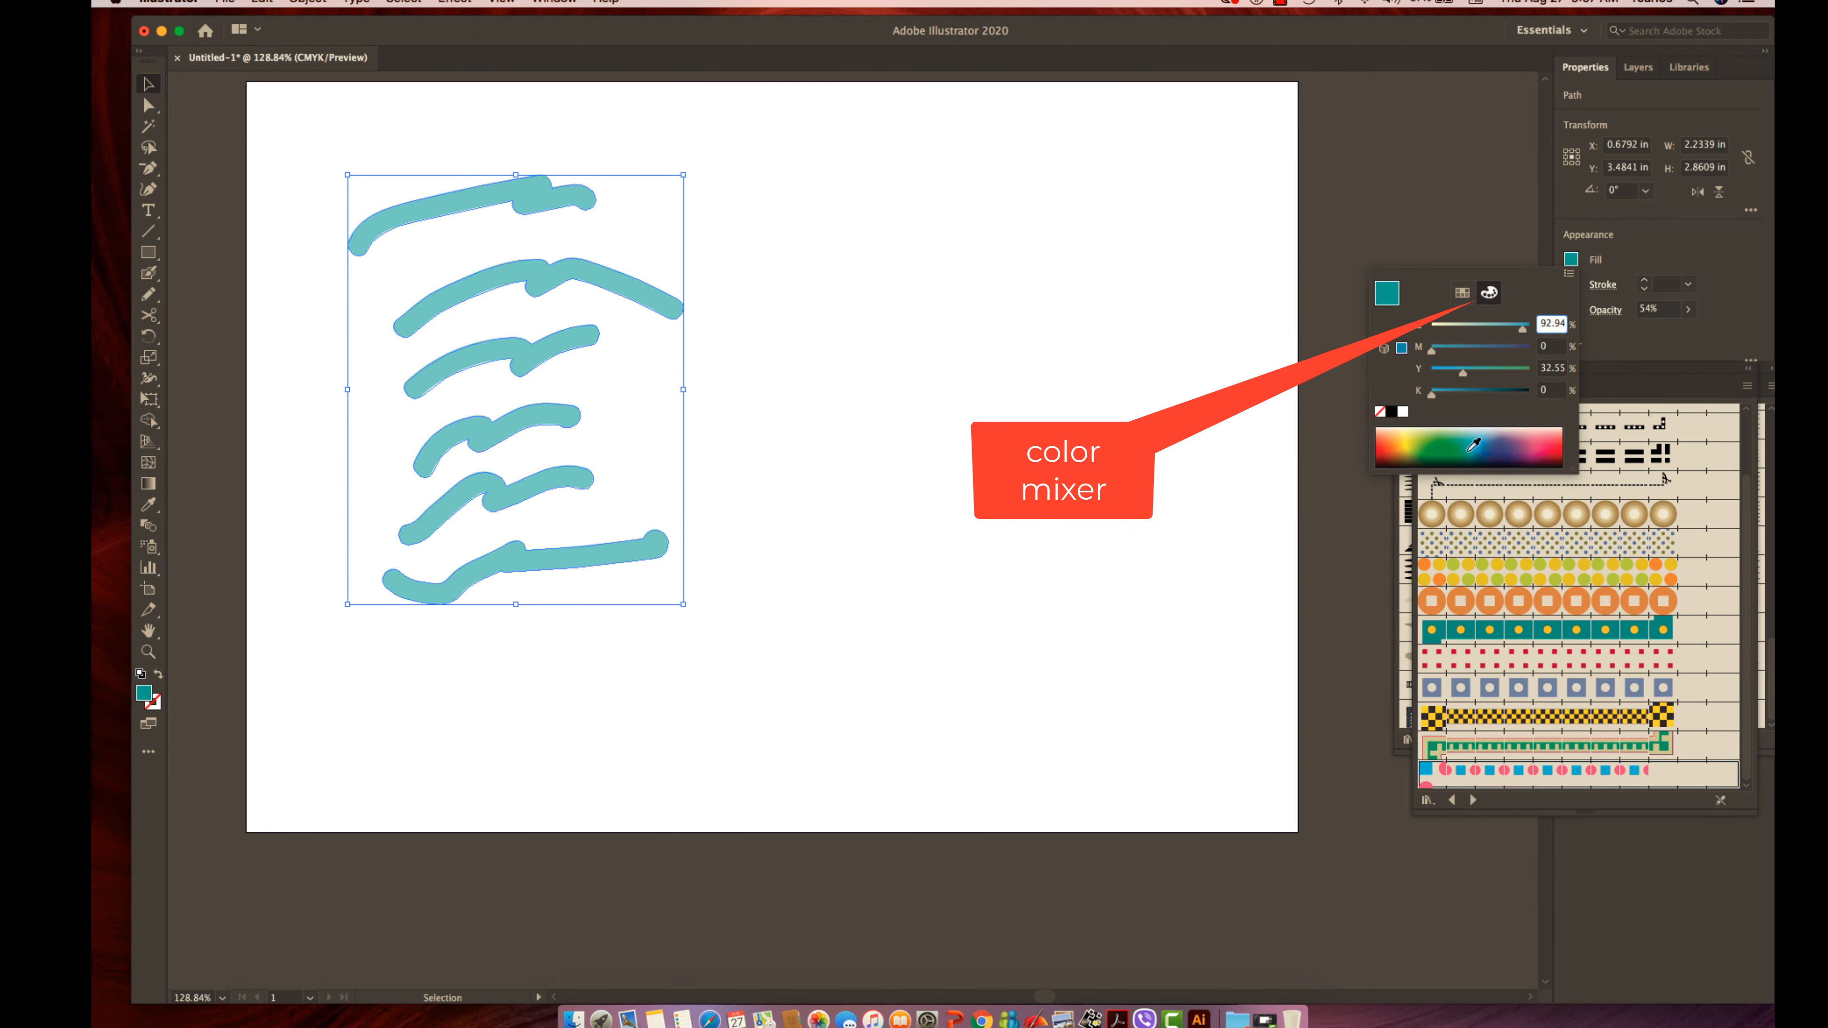
Set the opacity of the six blob strokes to 56% and deselect them.
left_click(1690, 312)
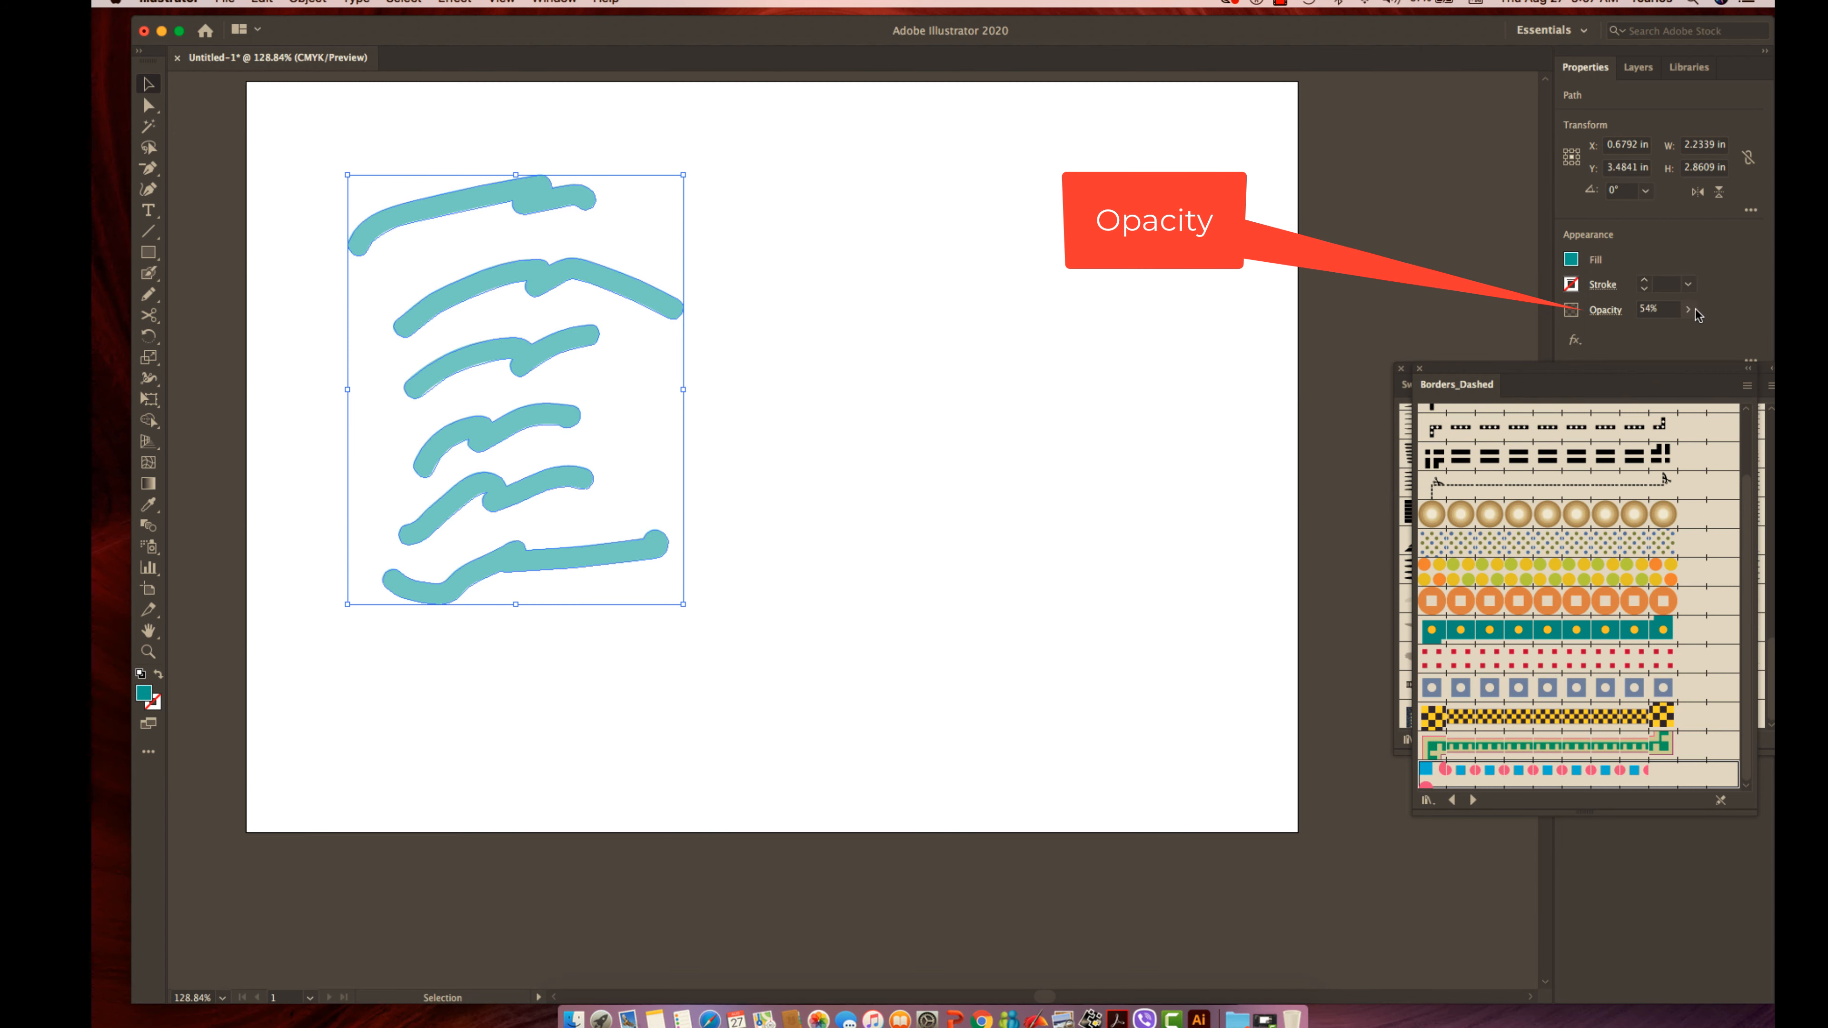
left_click(1688, 310)
left_click_drag(1656, 331, 1663, 333)
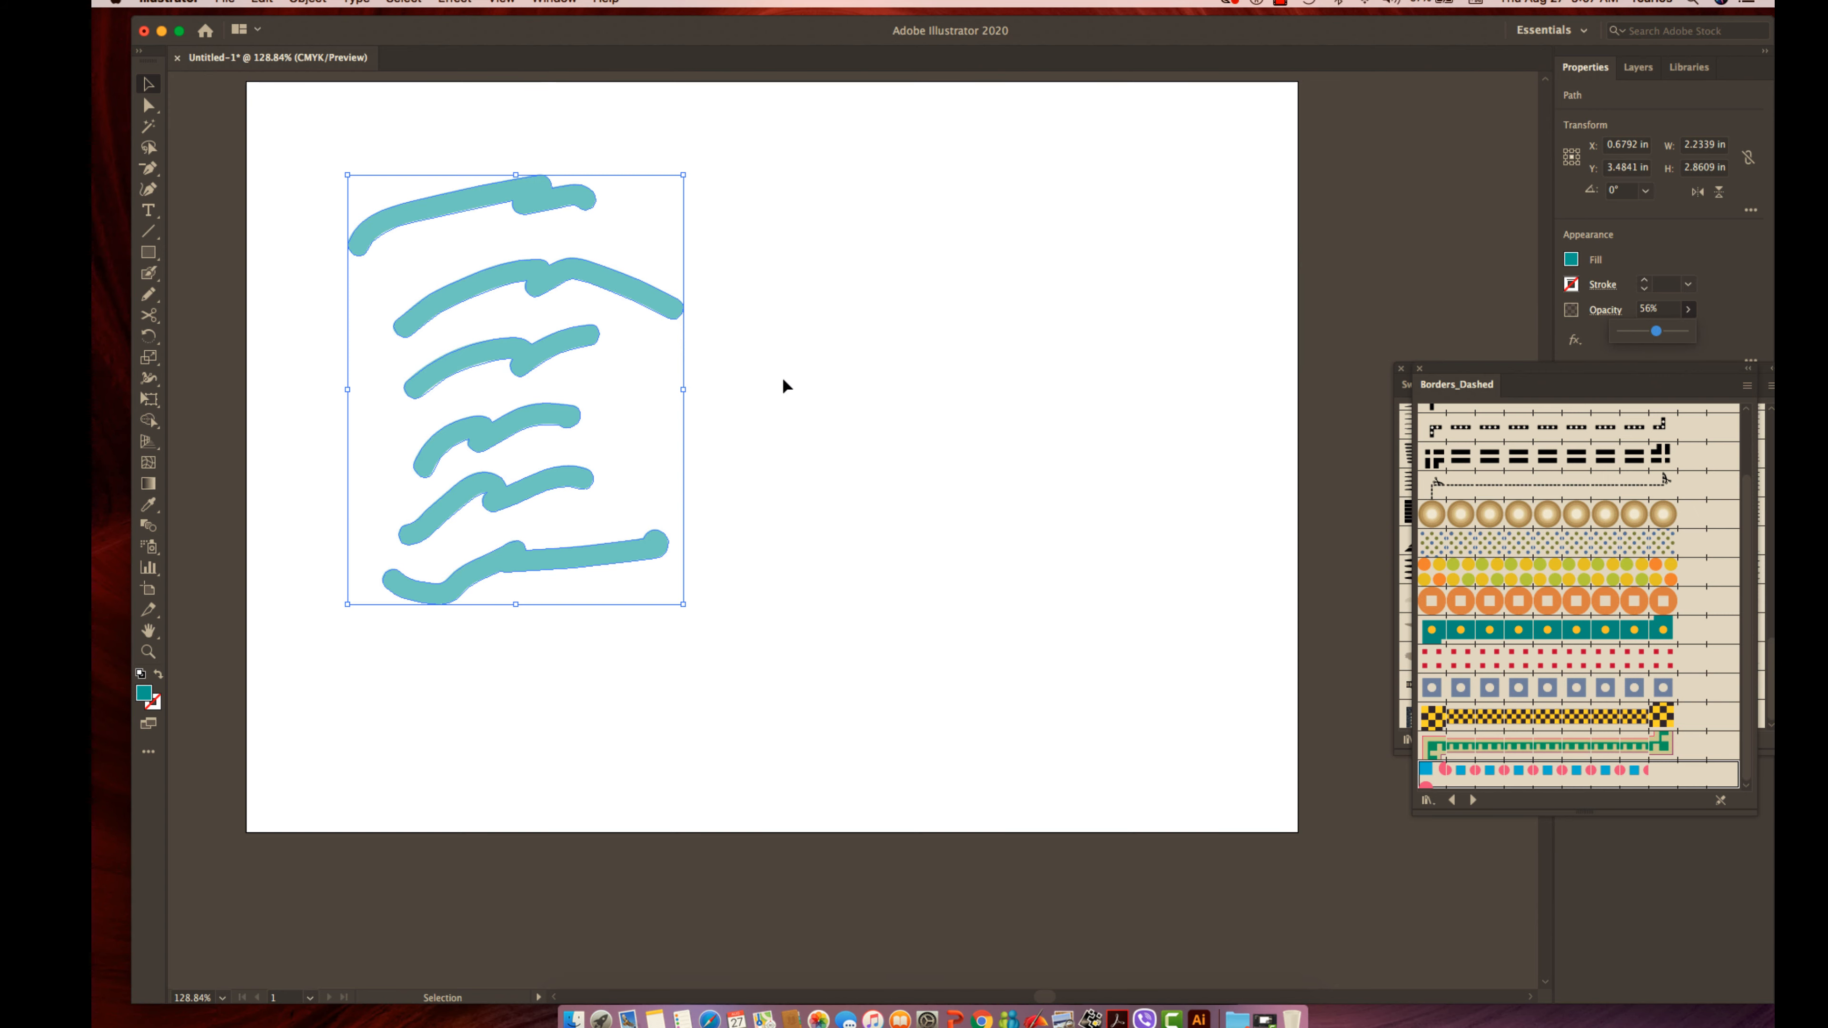
left_click(784, 383)
Switch to Outline view and paint wavy Paintbrush strokes to the right of the blob strokes.
left_click(498, 1)
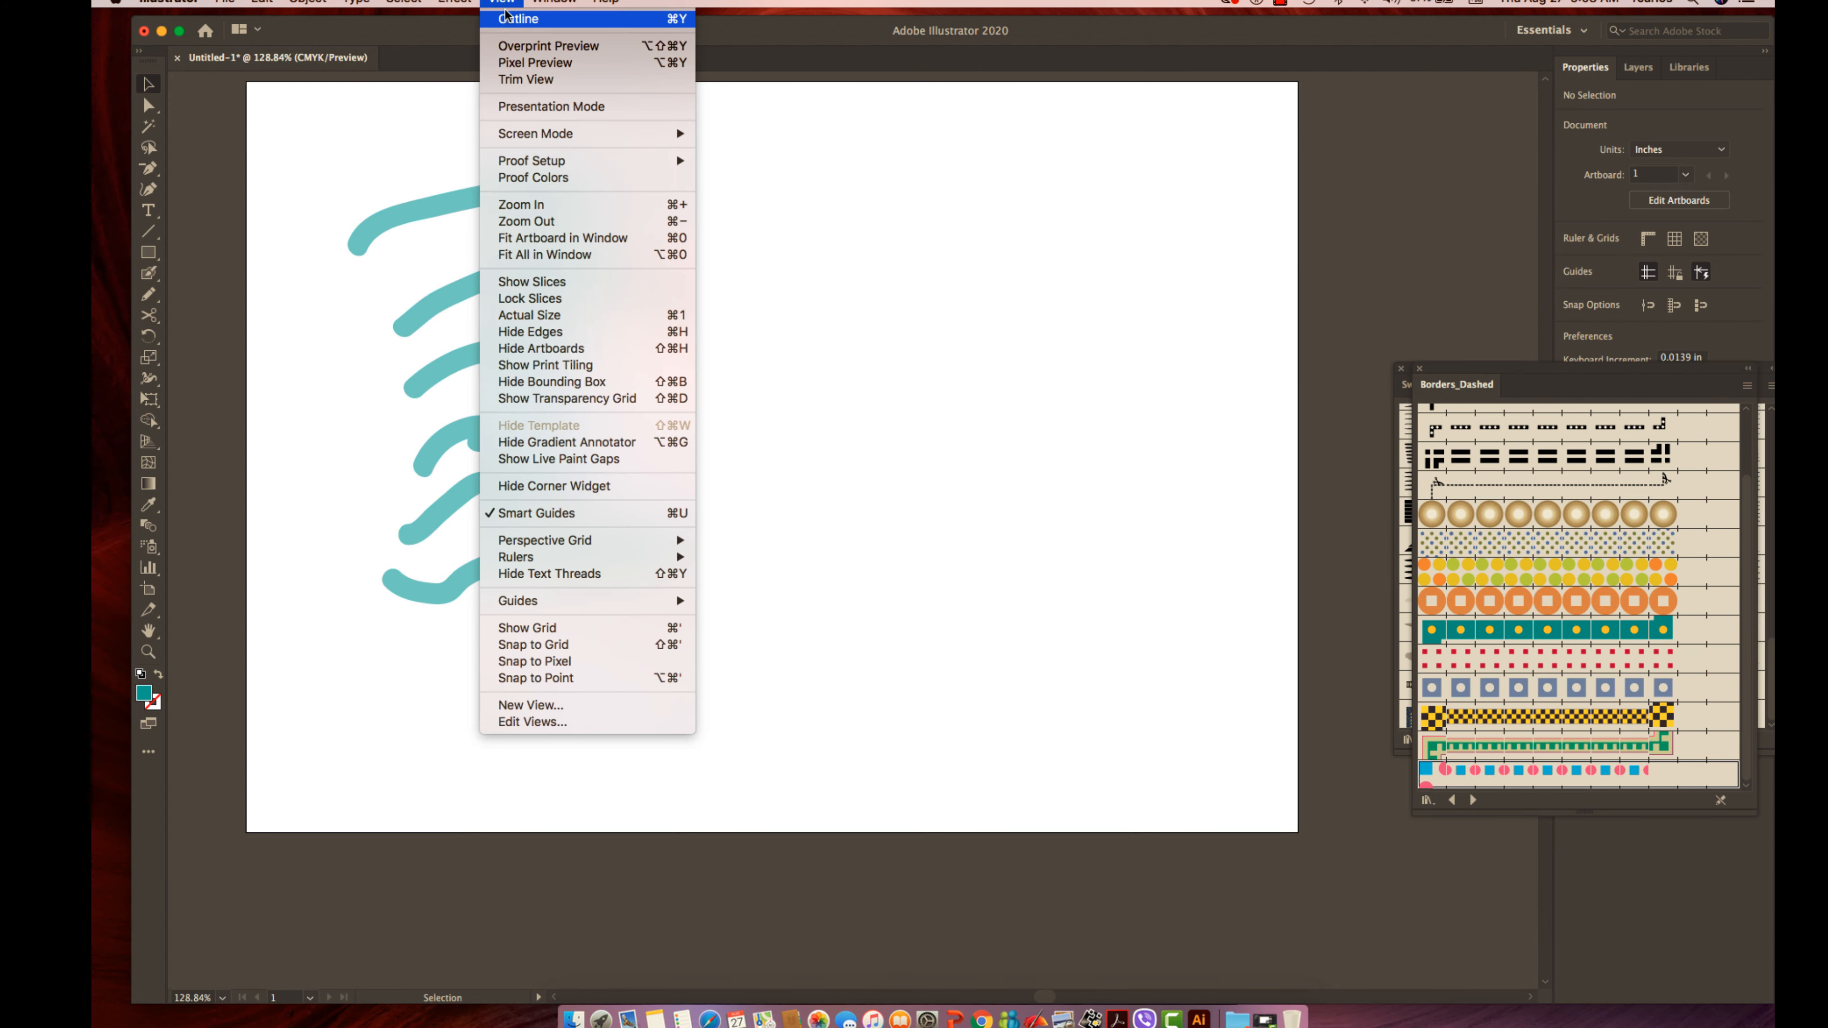
left_click(517, 19)
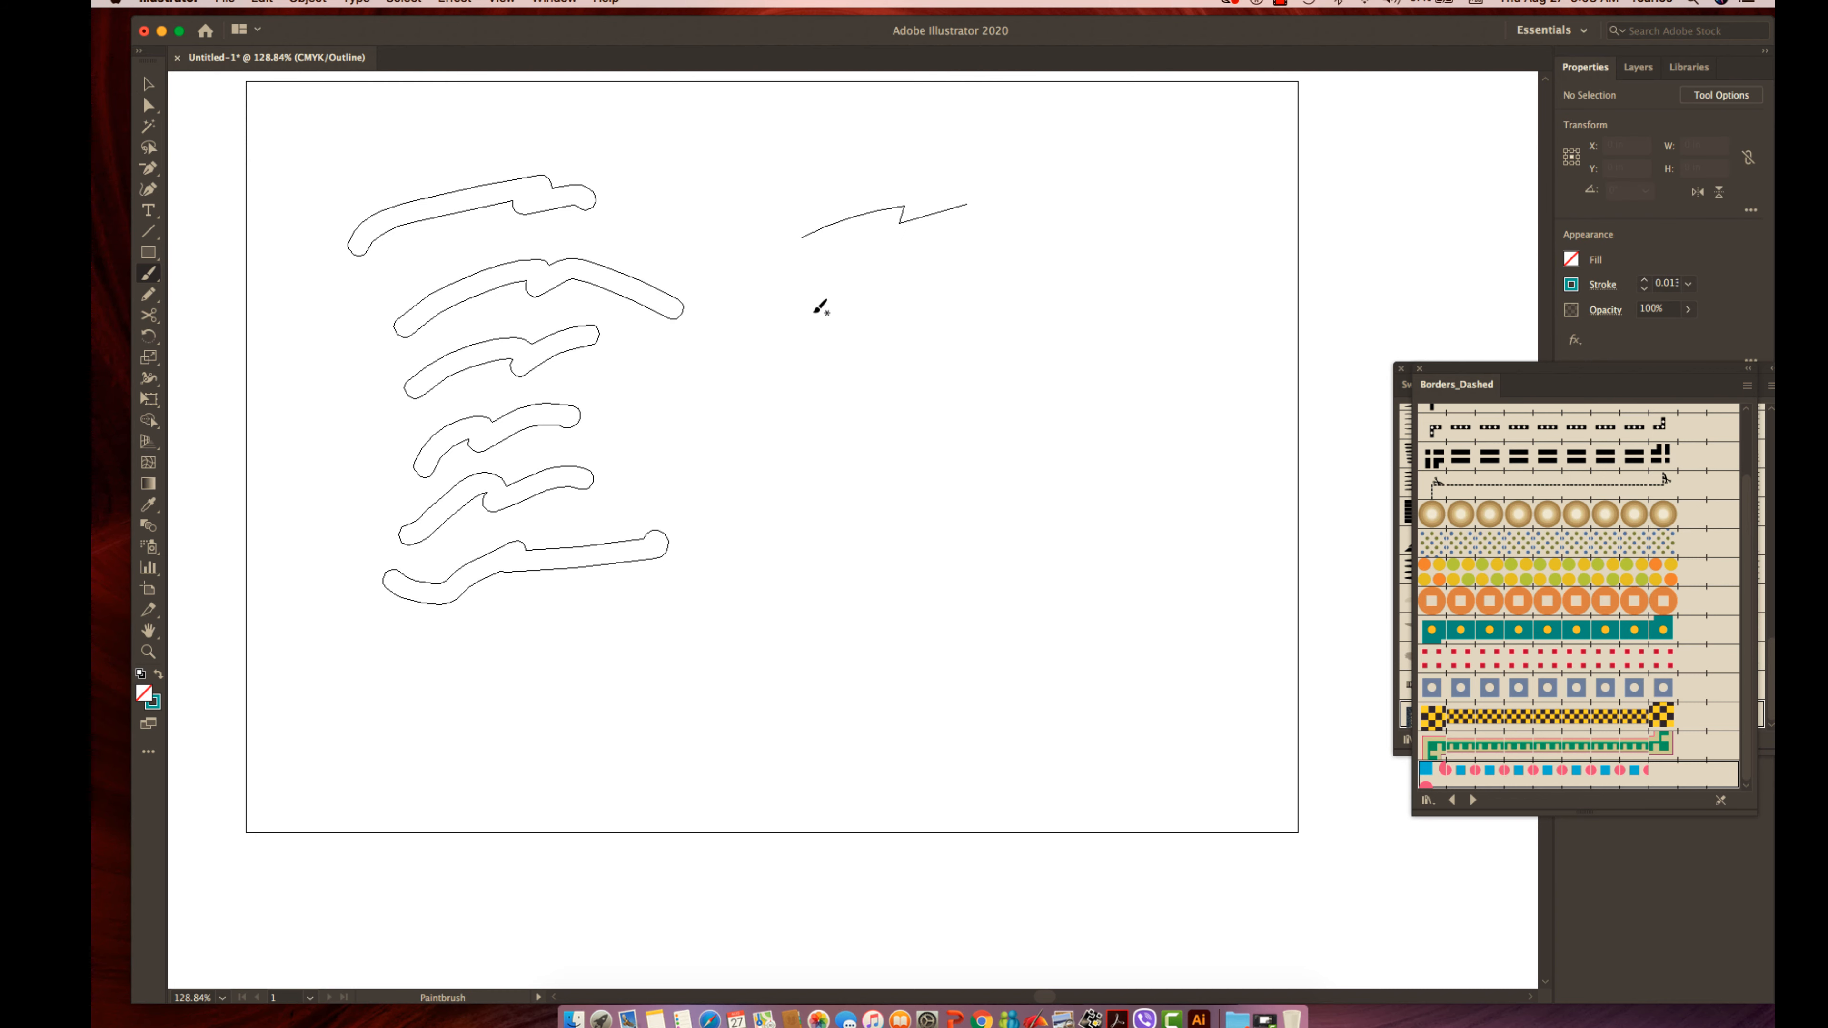
mouse_move(806, 313)
left_mouse_down()
mouse_move(906, 276)
mouse_move(921, 319)
mouse_move(1019, 293)
left_mouse_up()
mouse_move(783, 435)
left_mouse_down()
mouse_move(870, 370)
mouse_move(899, 398)
mouse_move(983, 372)
left_mouse_up()
Expand the appearance of the three Paintbrush paths.
left_click(149, 87)
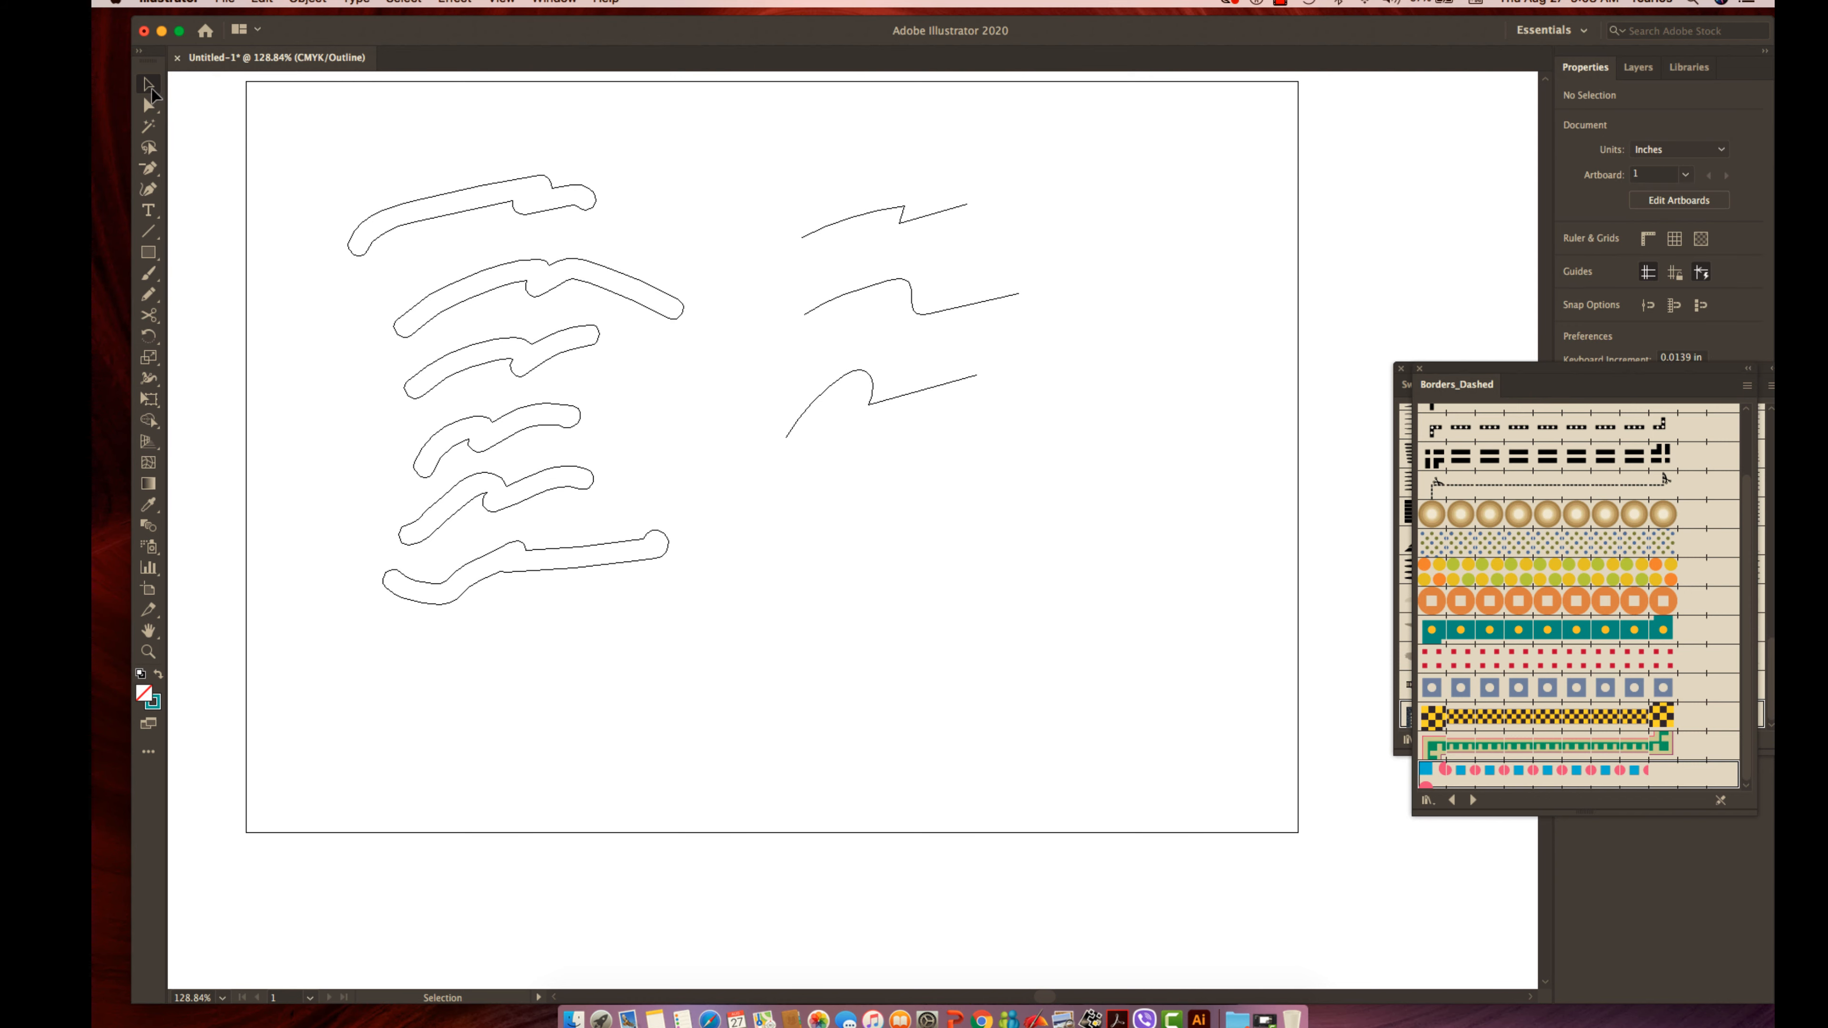
mouse_move(775, 180)
left_mouse_down()
mouse_move(1163, 482)
mouse_move(1088, 450)
left_mouse_up()
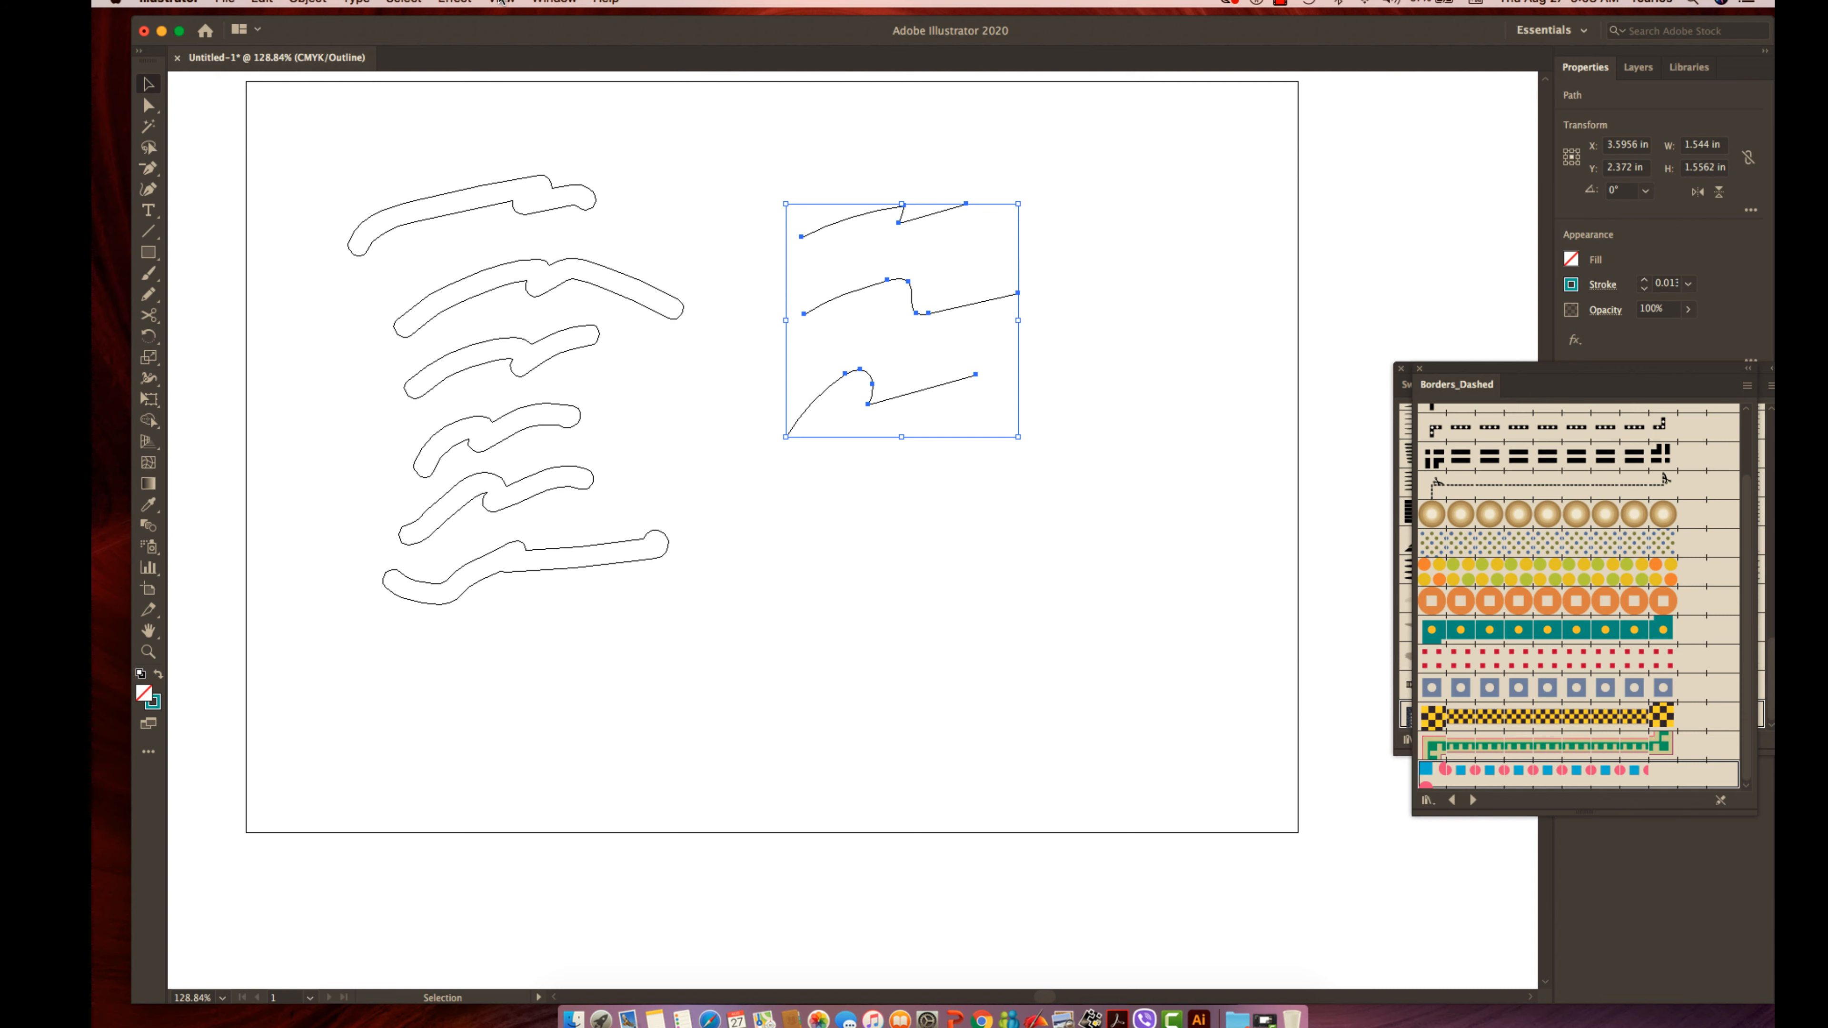
left_click(312, 3)
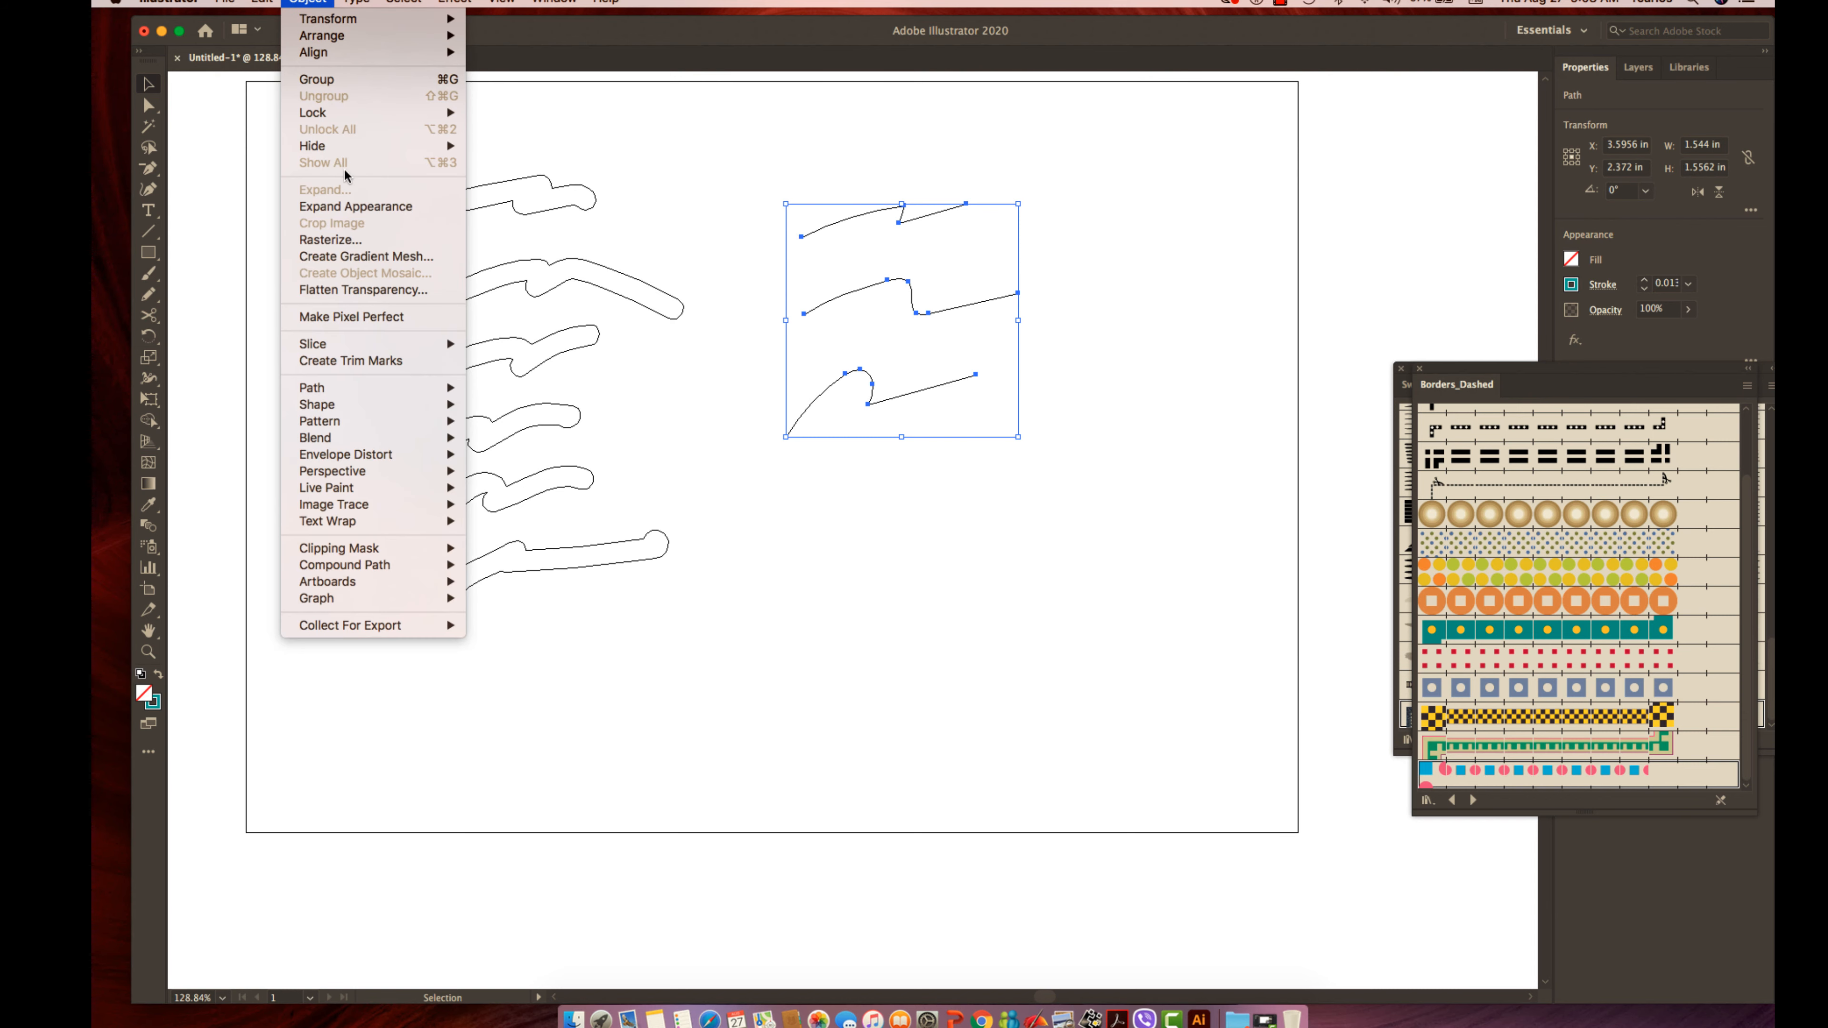
left_click(336, 209)
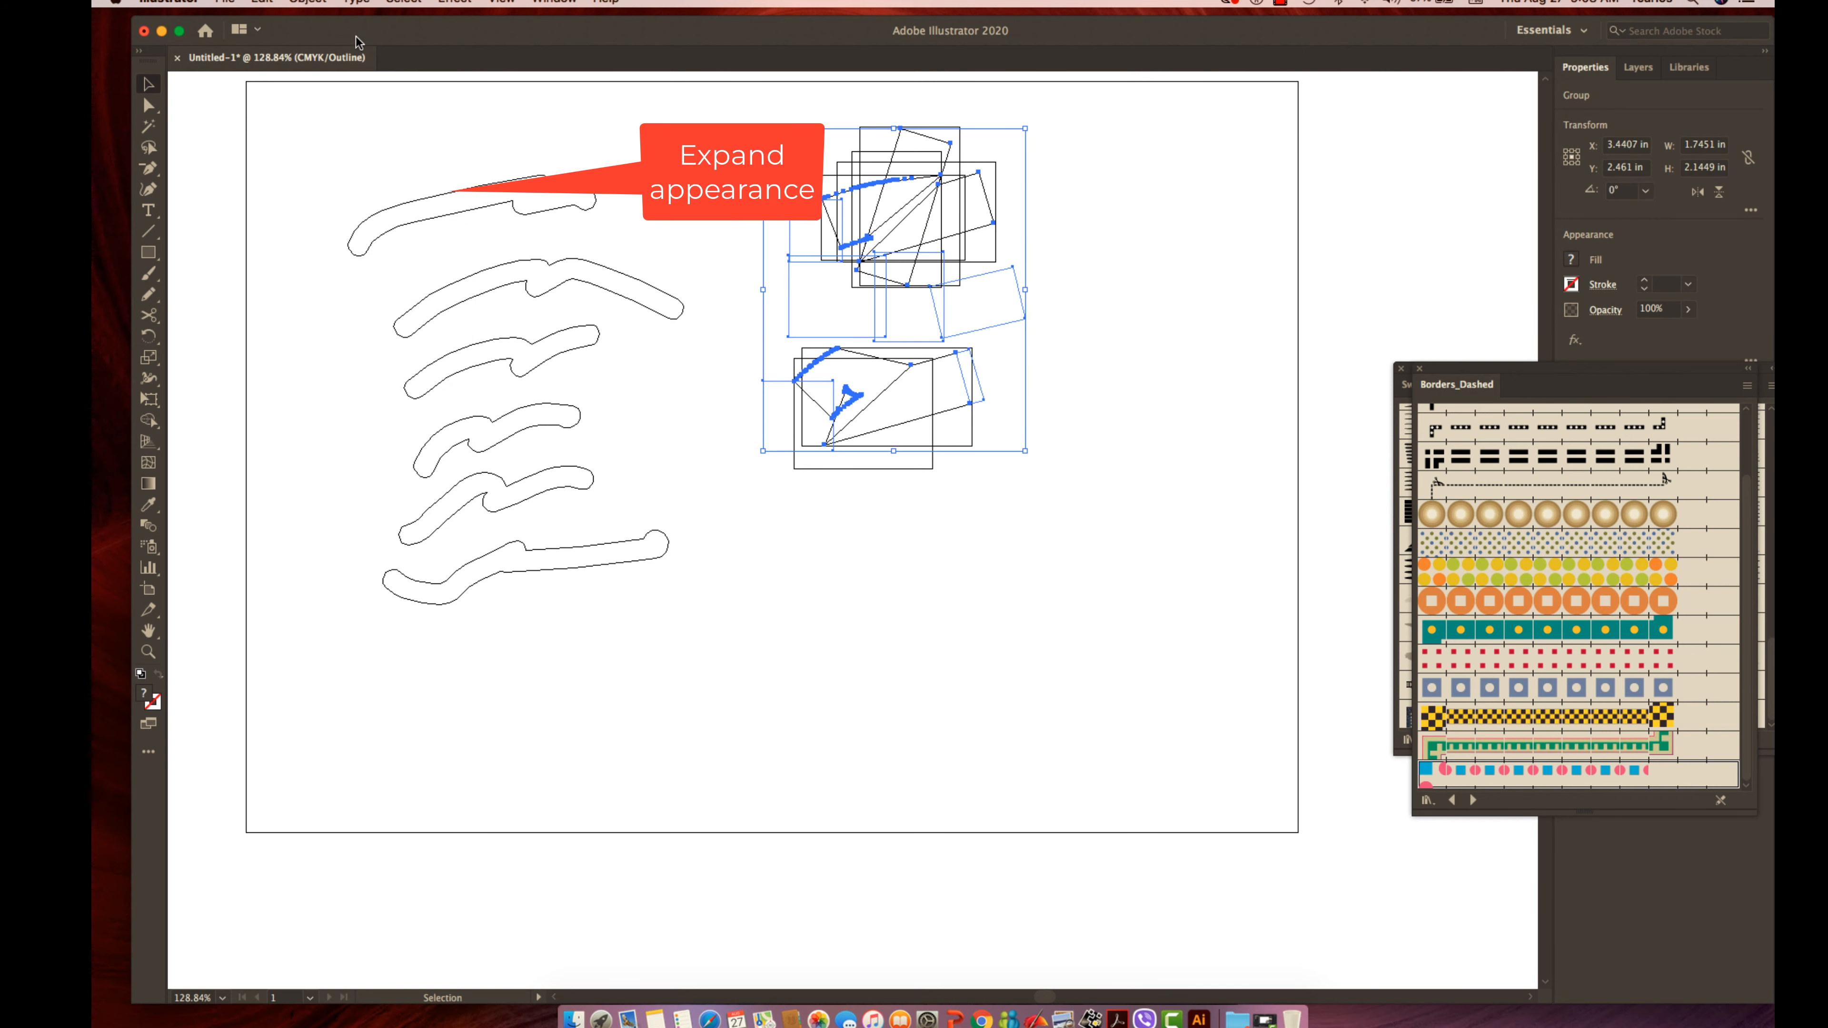
left_click(313, 3)
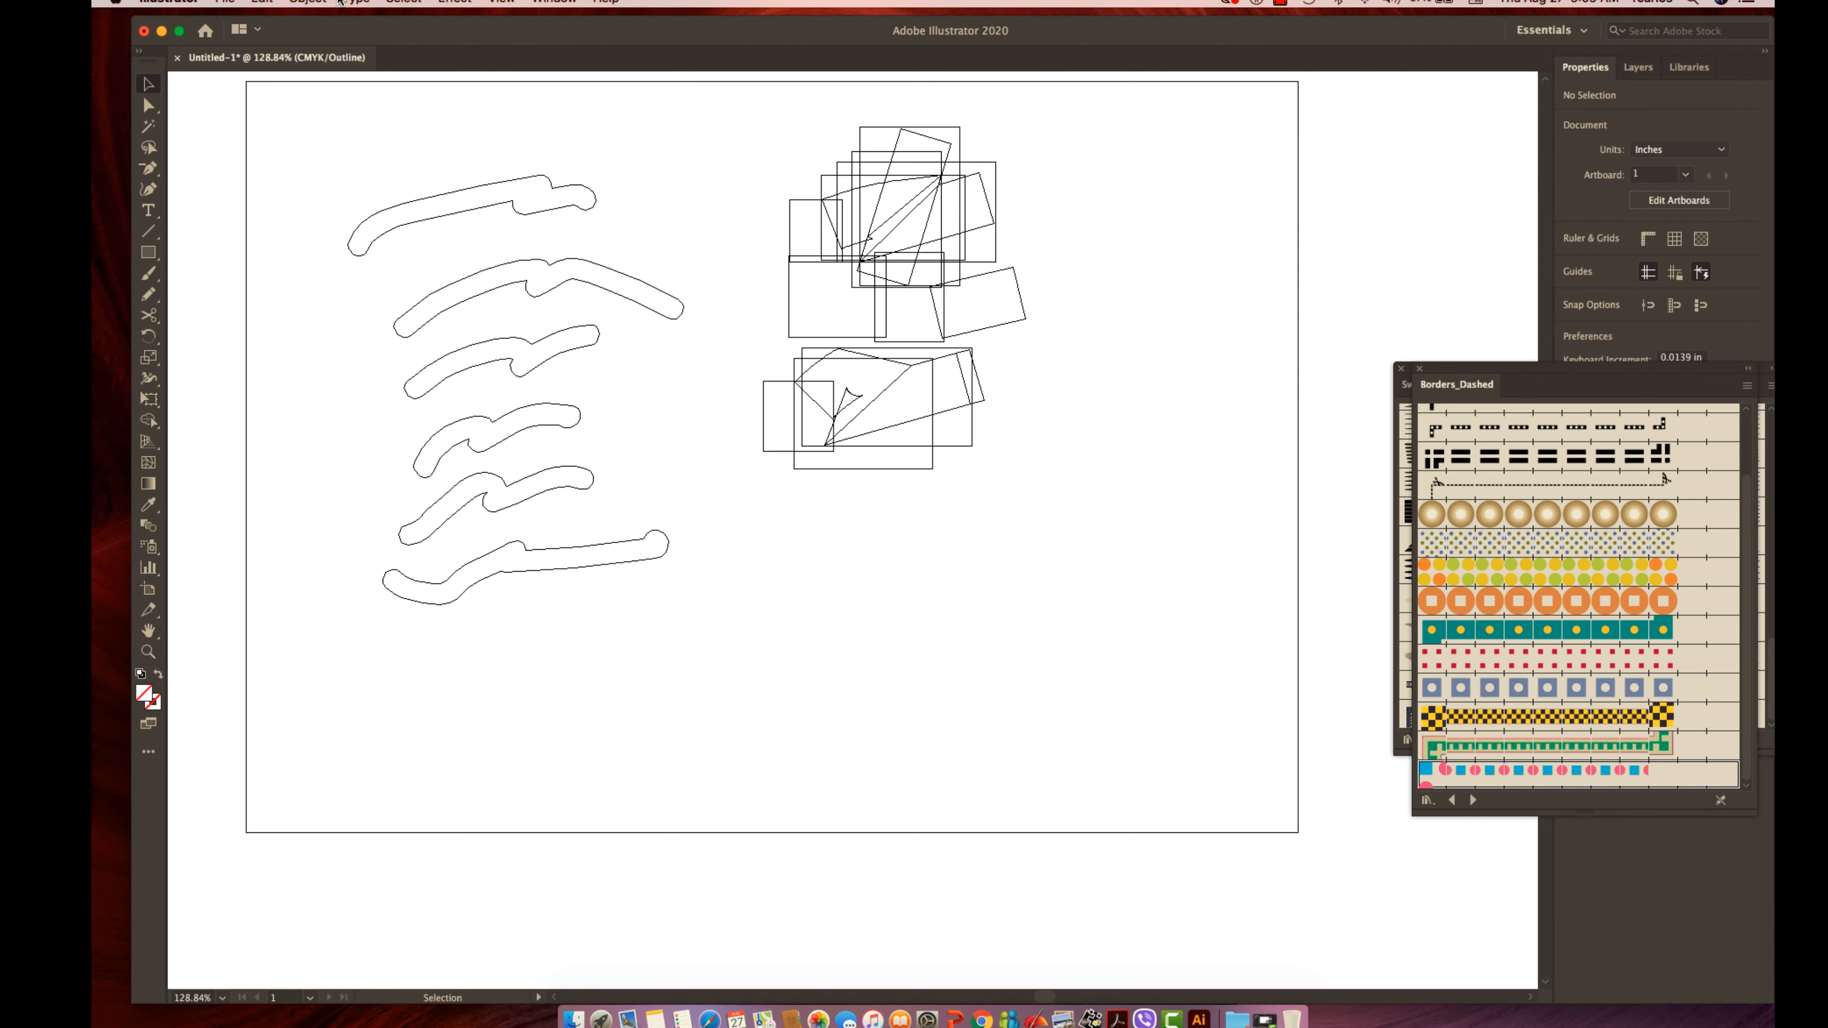
Return to Preview mode and examine the expanded denim strokes by selecting them together.
left_click(502, 3)
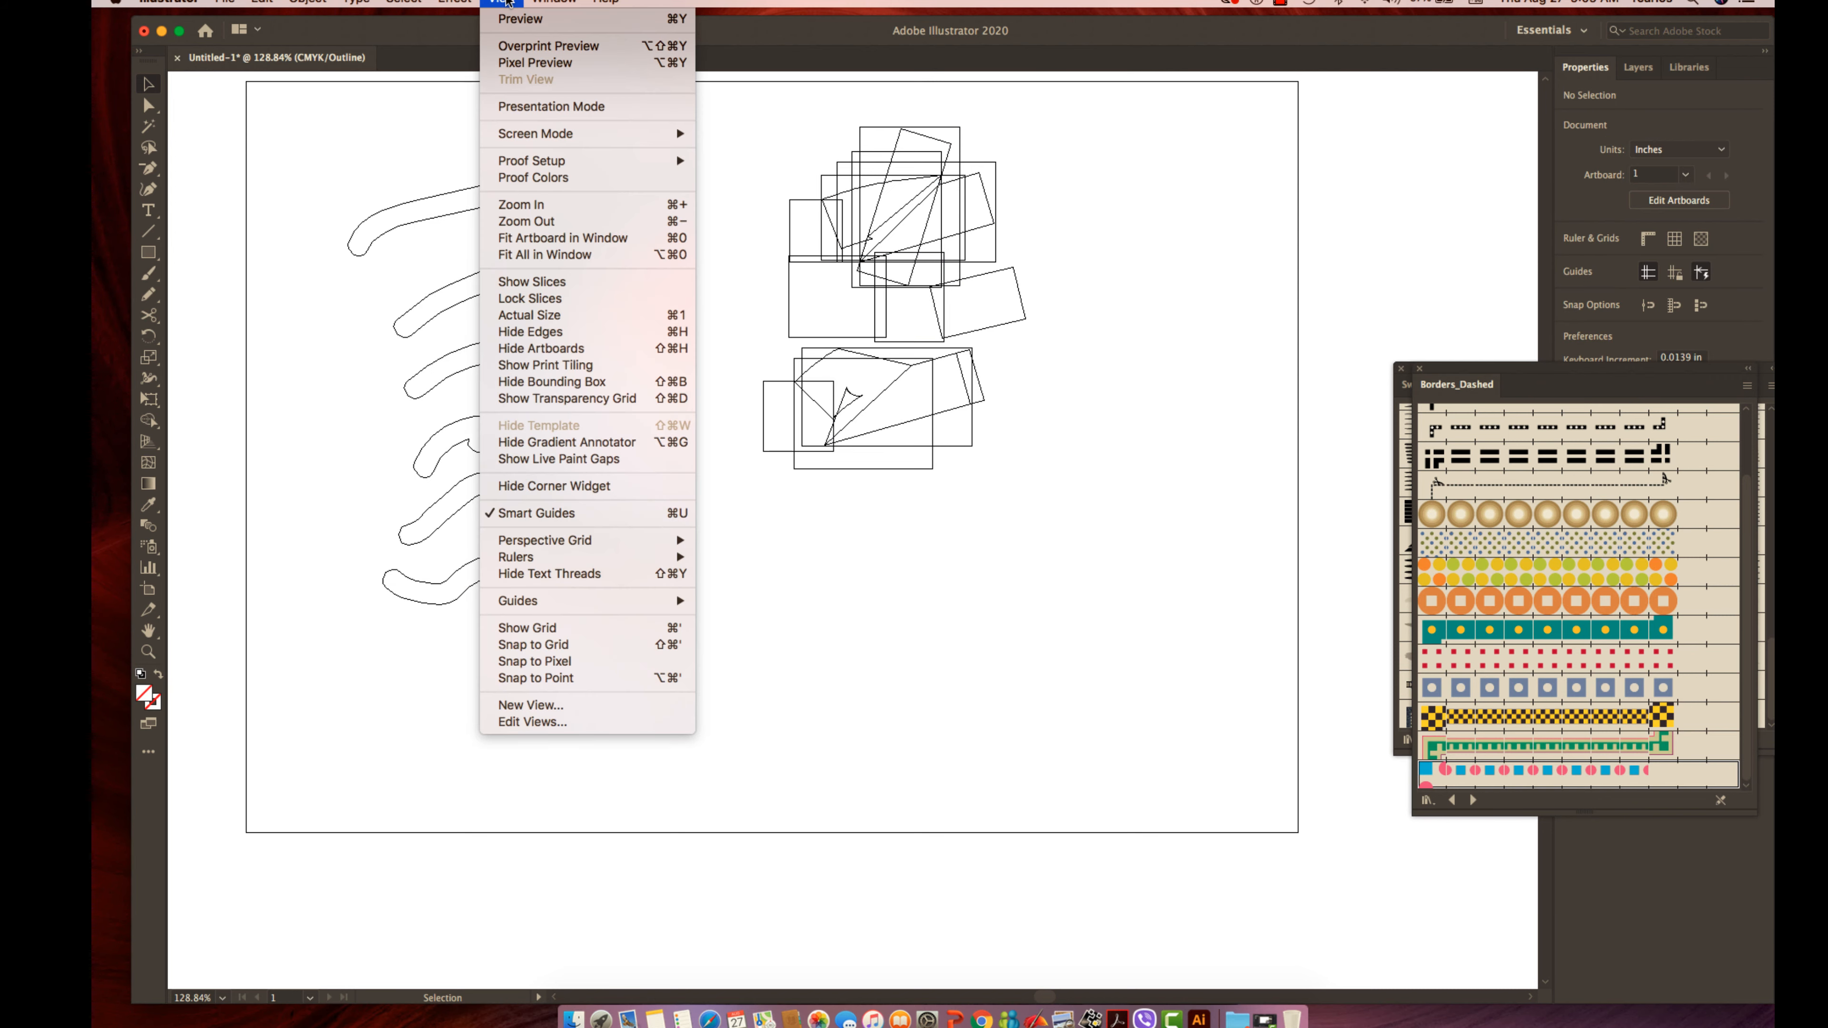
left_click(520, 19)
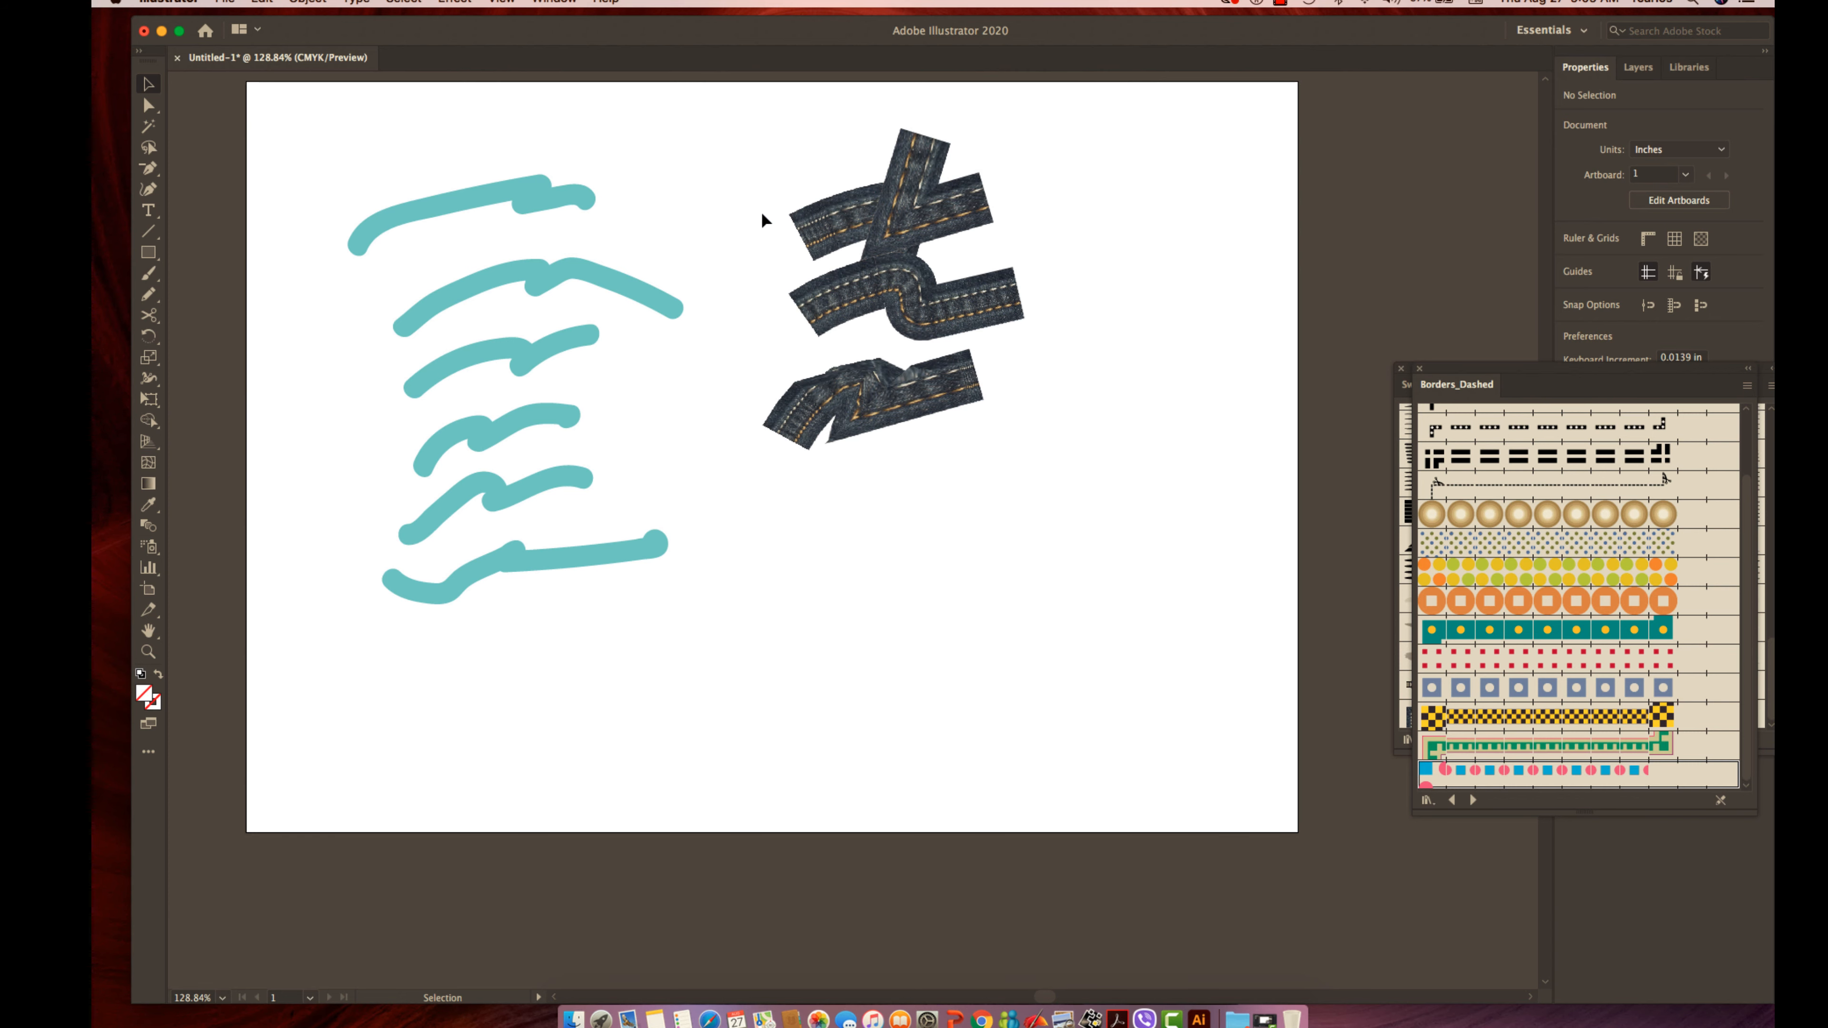
left_click_drag(752, 110, 1075, 478)
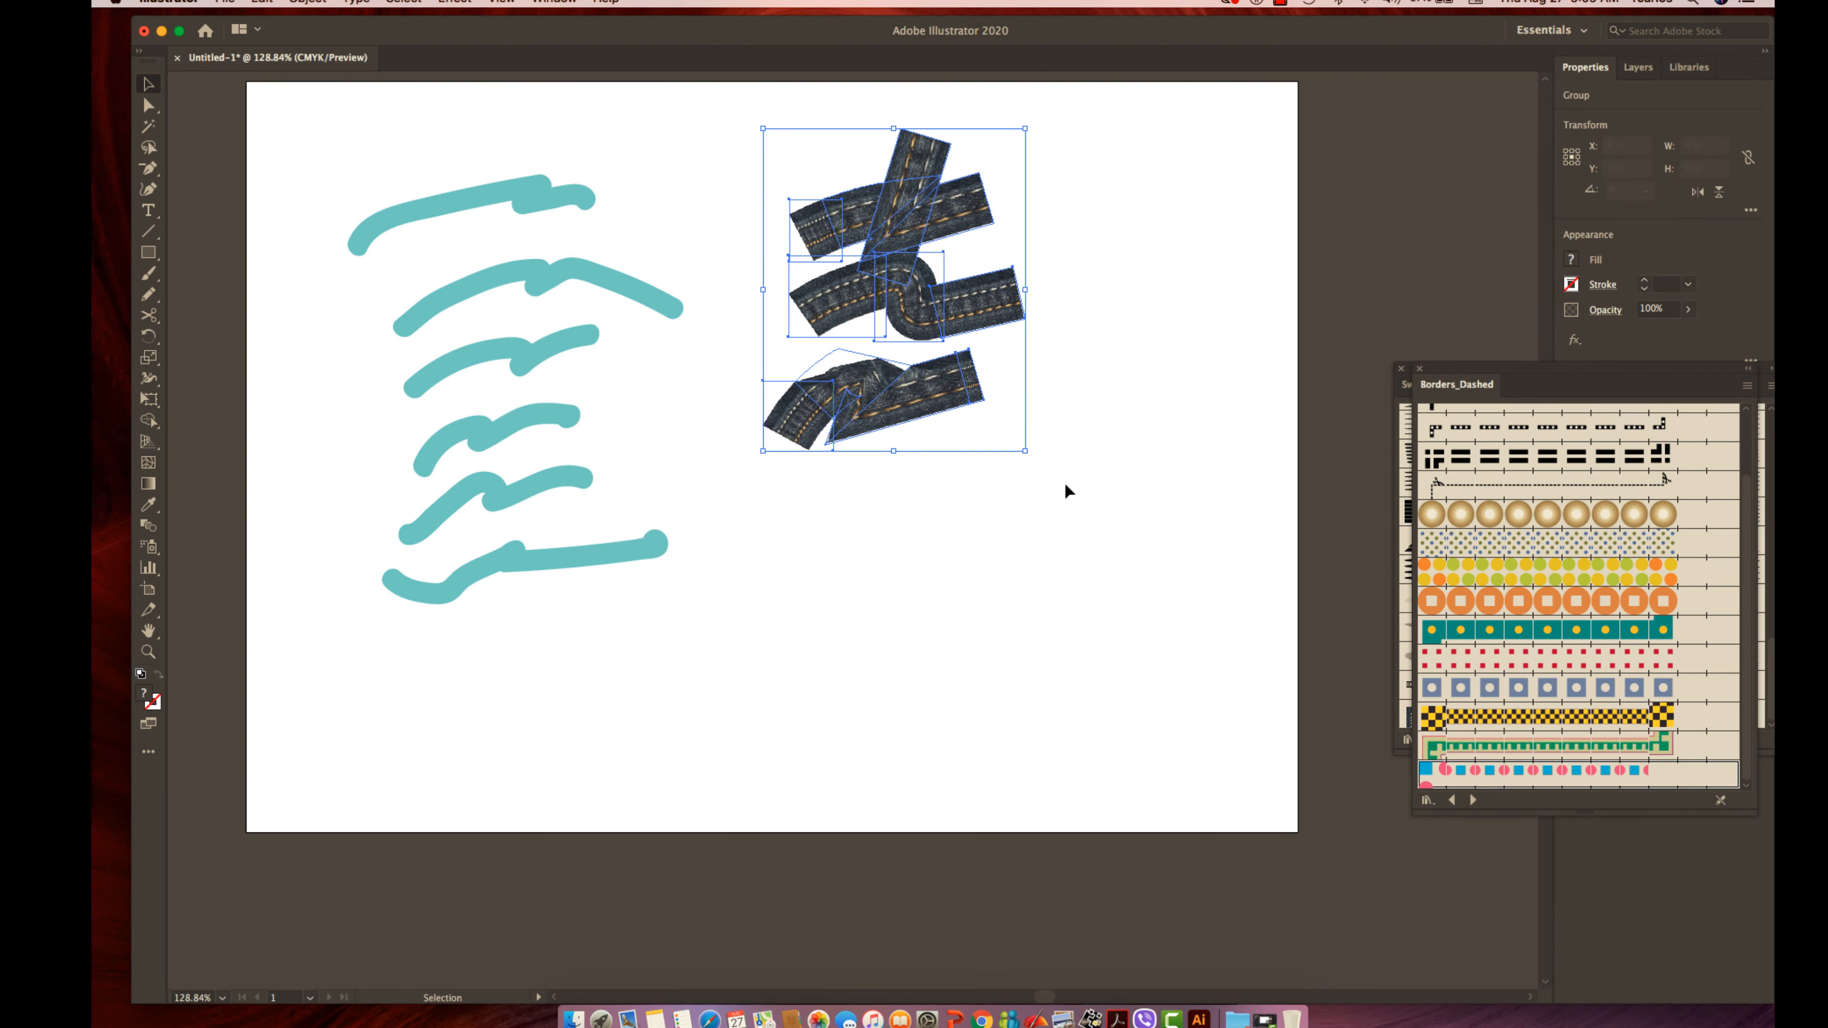
left_click(1090, 491)
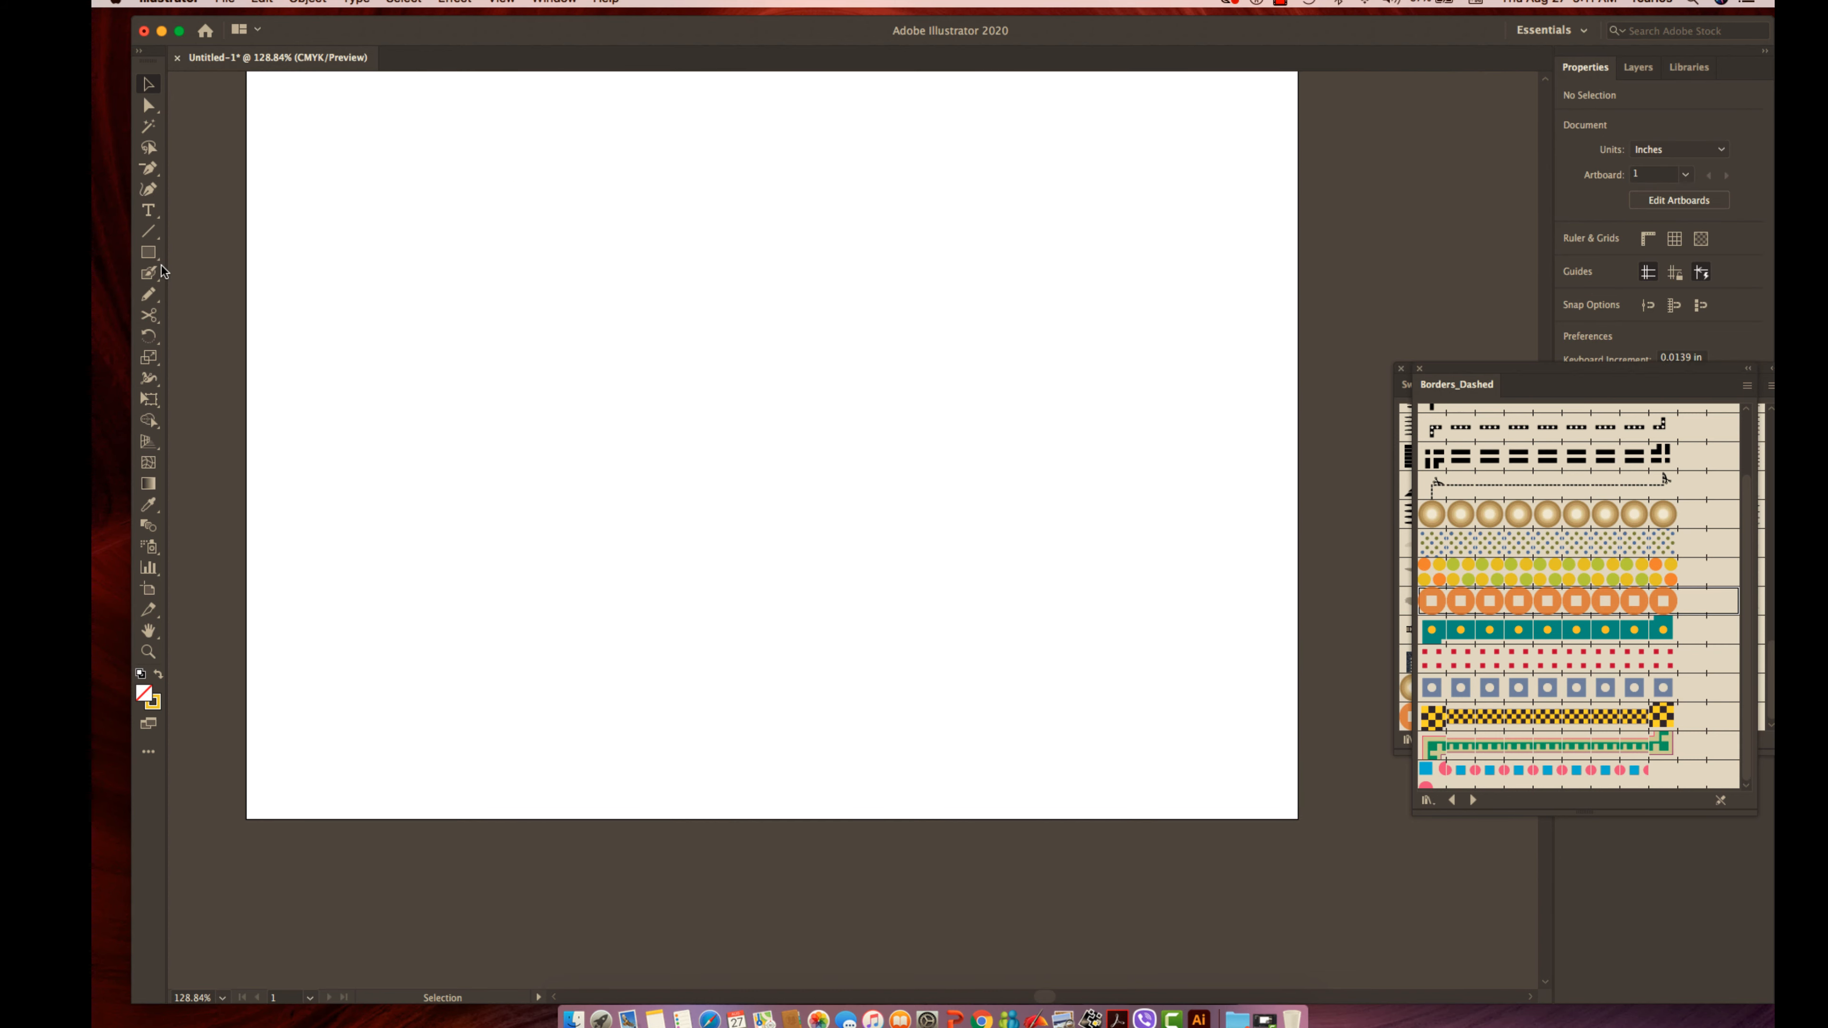
Paint three wavy yellow strokes with the Blob Brush on the empty artboard and show them in Outline view.
left_click(148, 273)
mouse_move(381, 343)
left_mouse_down()
mouse_move(430, 283)
mouse_move(463, 308)
mouse_move(695, 268)
left_mouse_up()
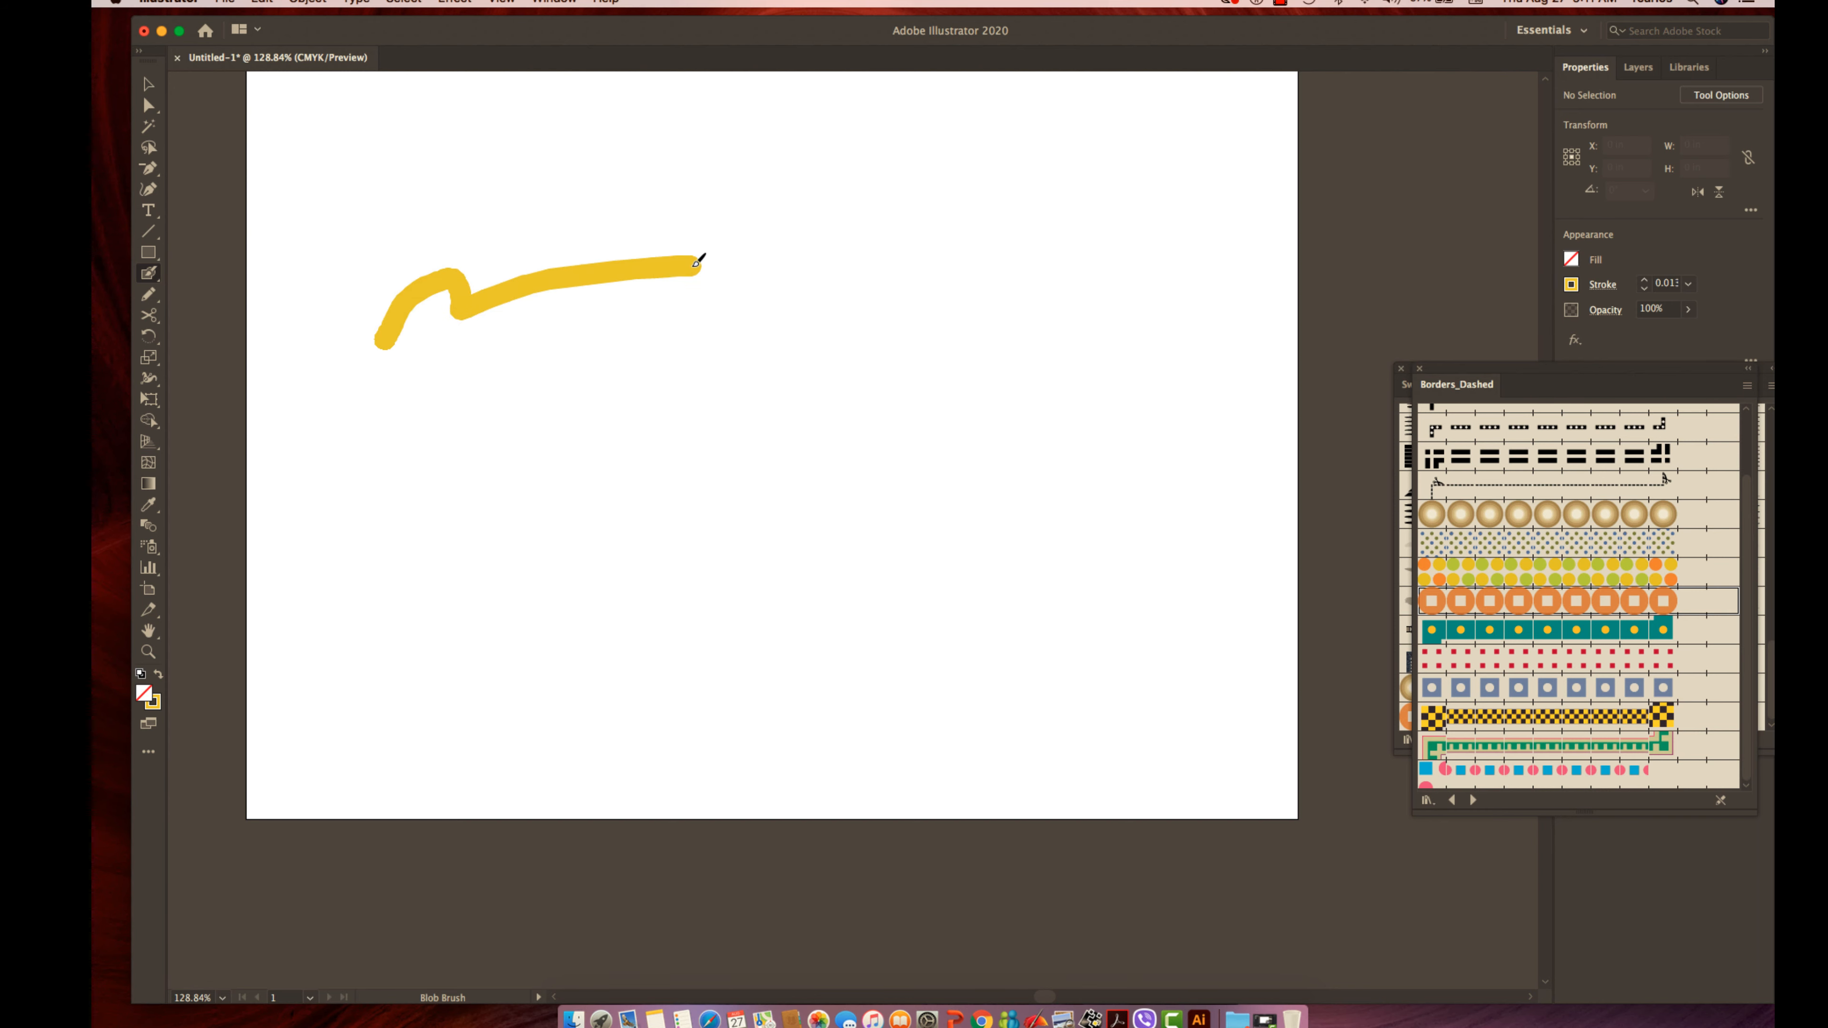
mouse_move(374, 424)
left_mouse_down()
mouse_move(392, 403)
mouse_move(655, 332)
left_mouse_up()
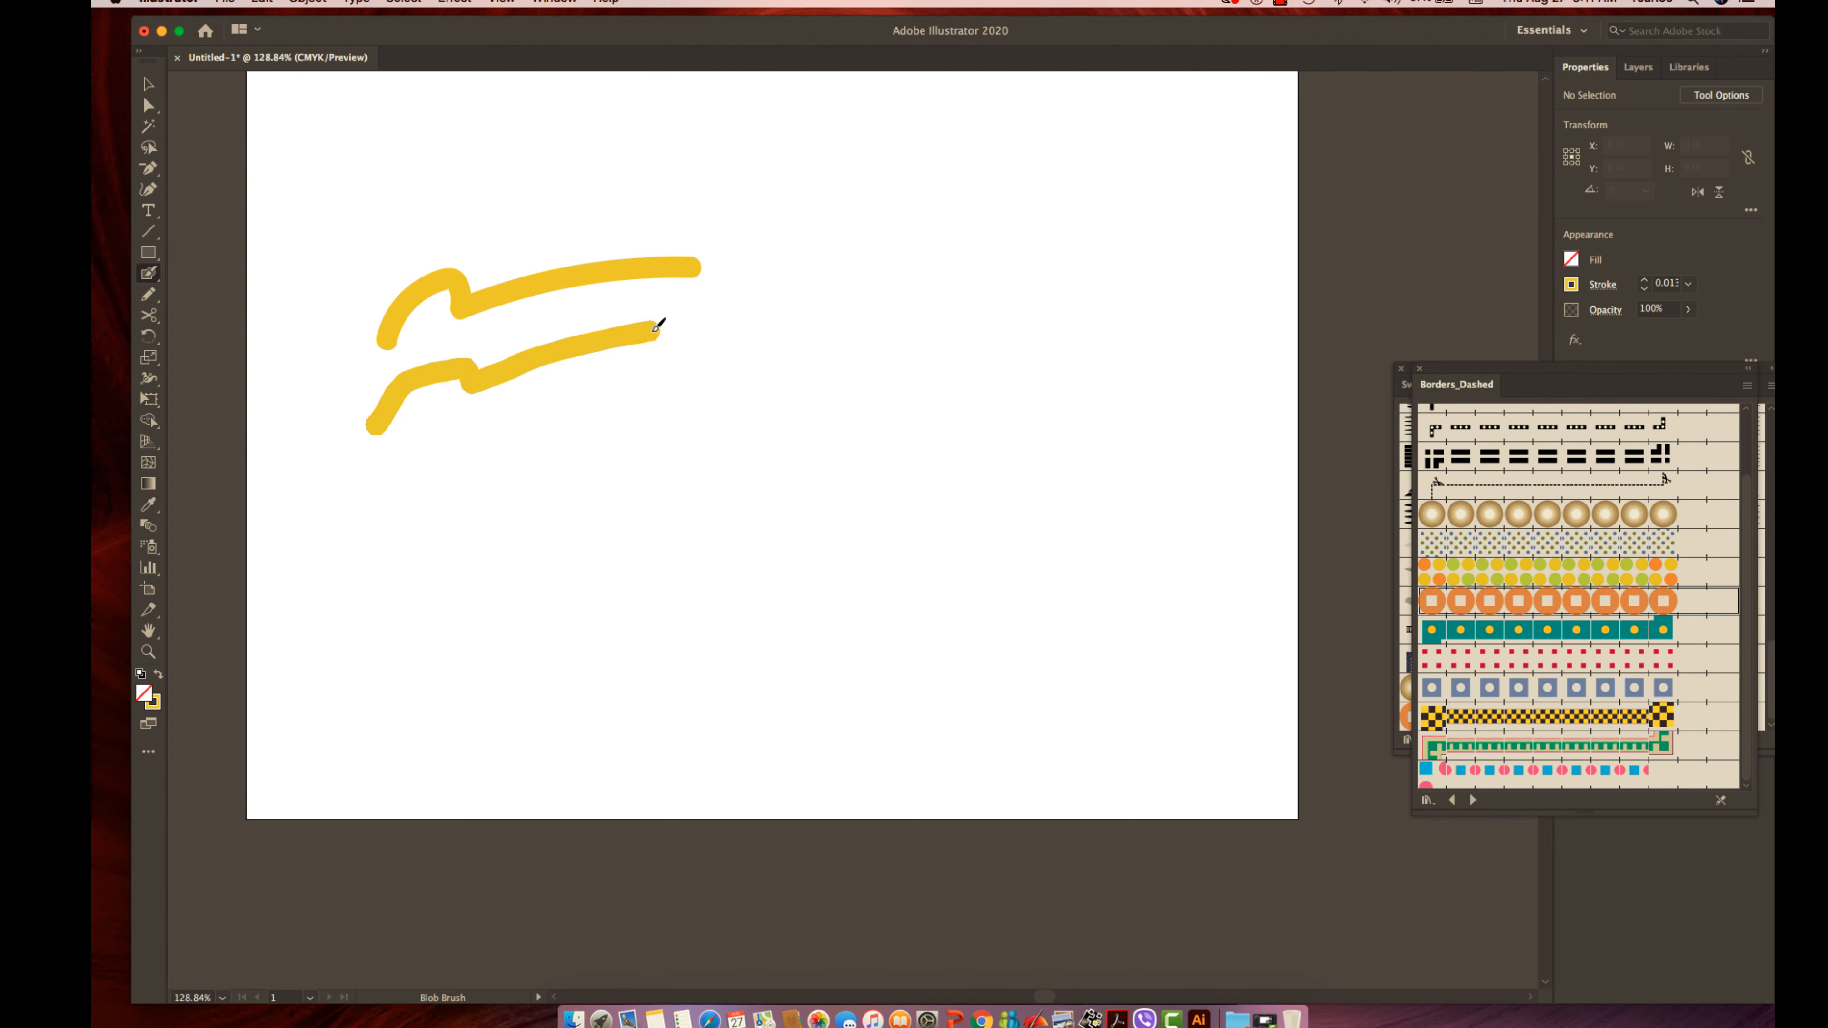
mouse_move(436, 537)
left_mouse_down()
mouse_move(527, 463)
mouse_move(713, 477)
left_mouse_up()
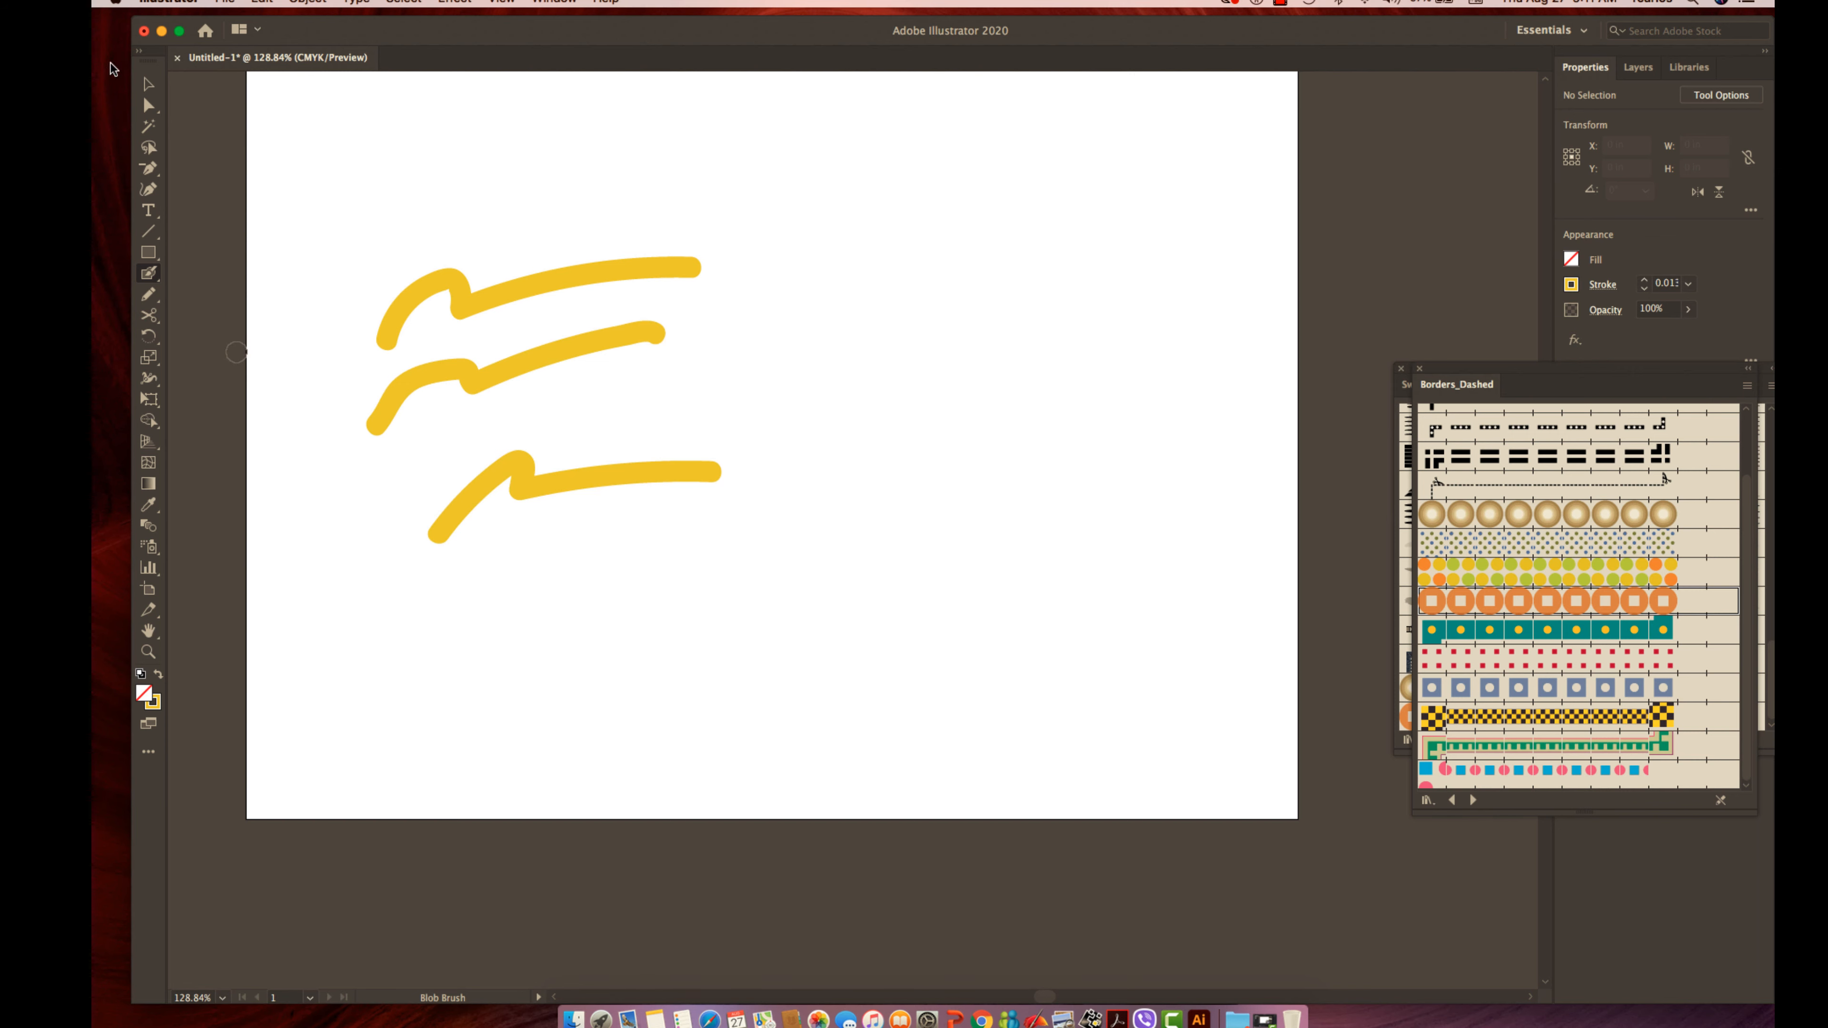
key("v")
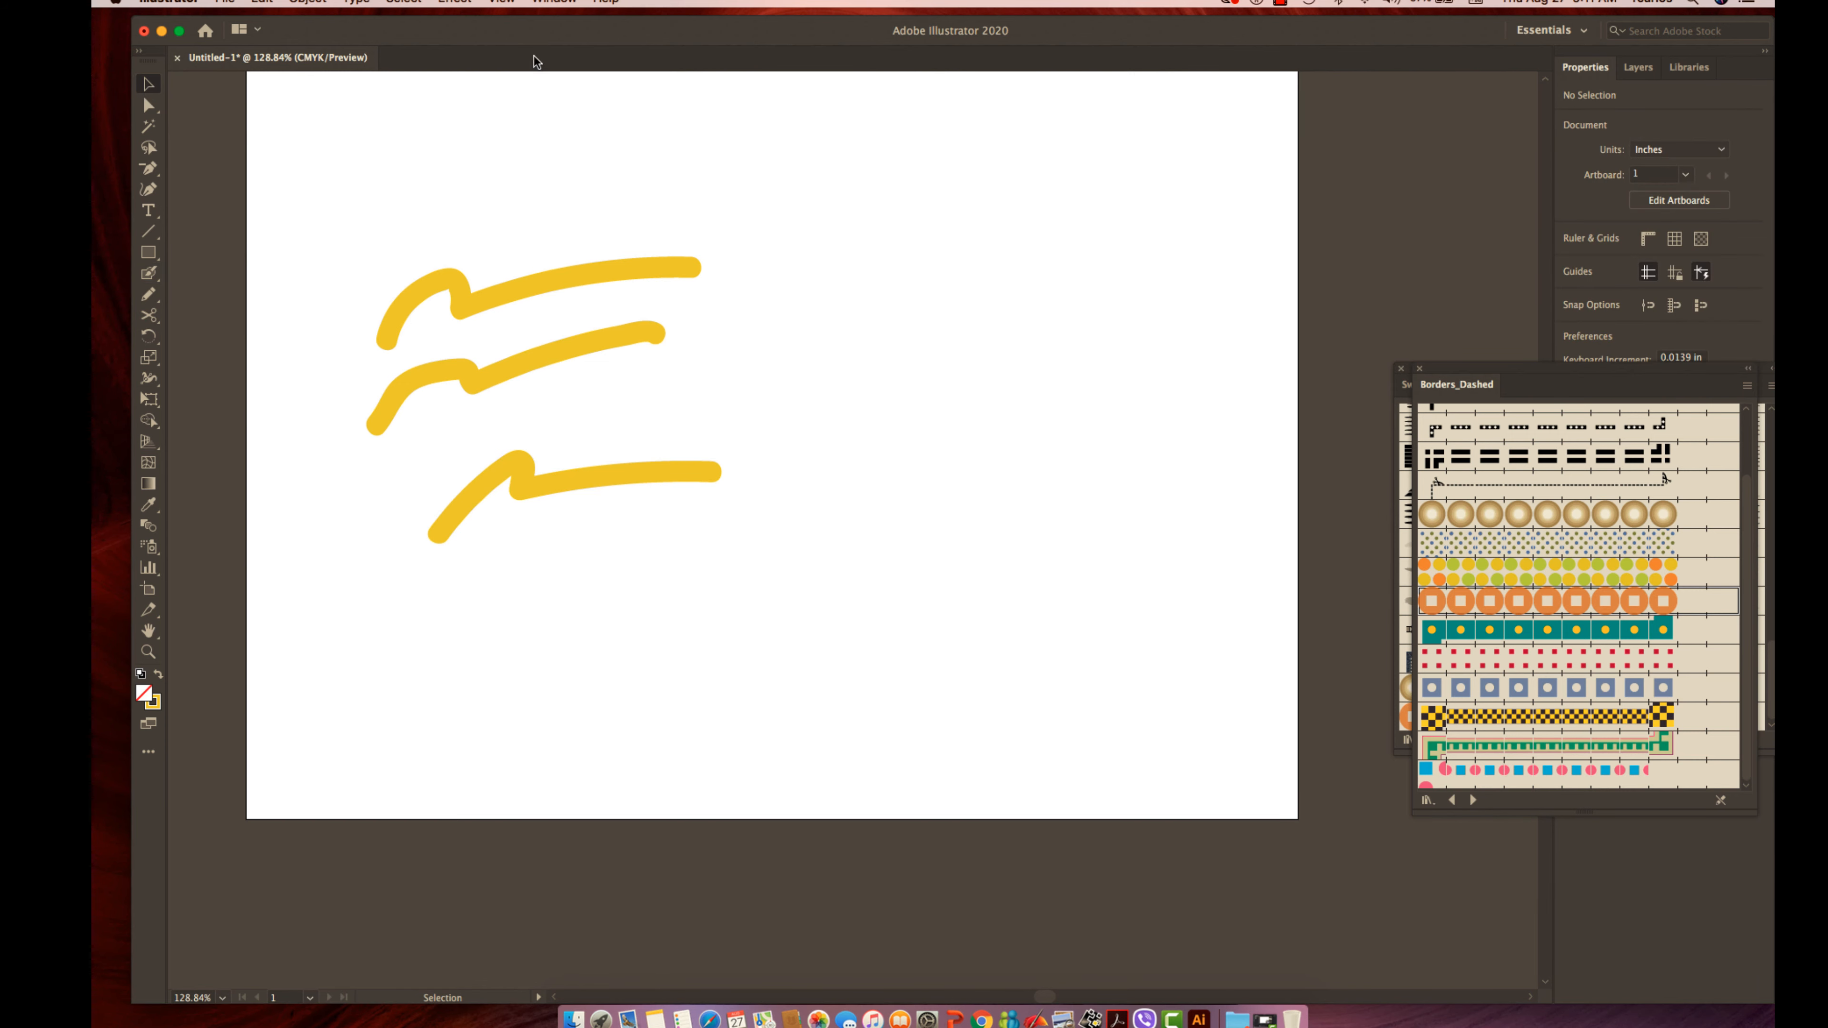
left_click(496, 2)
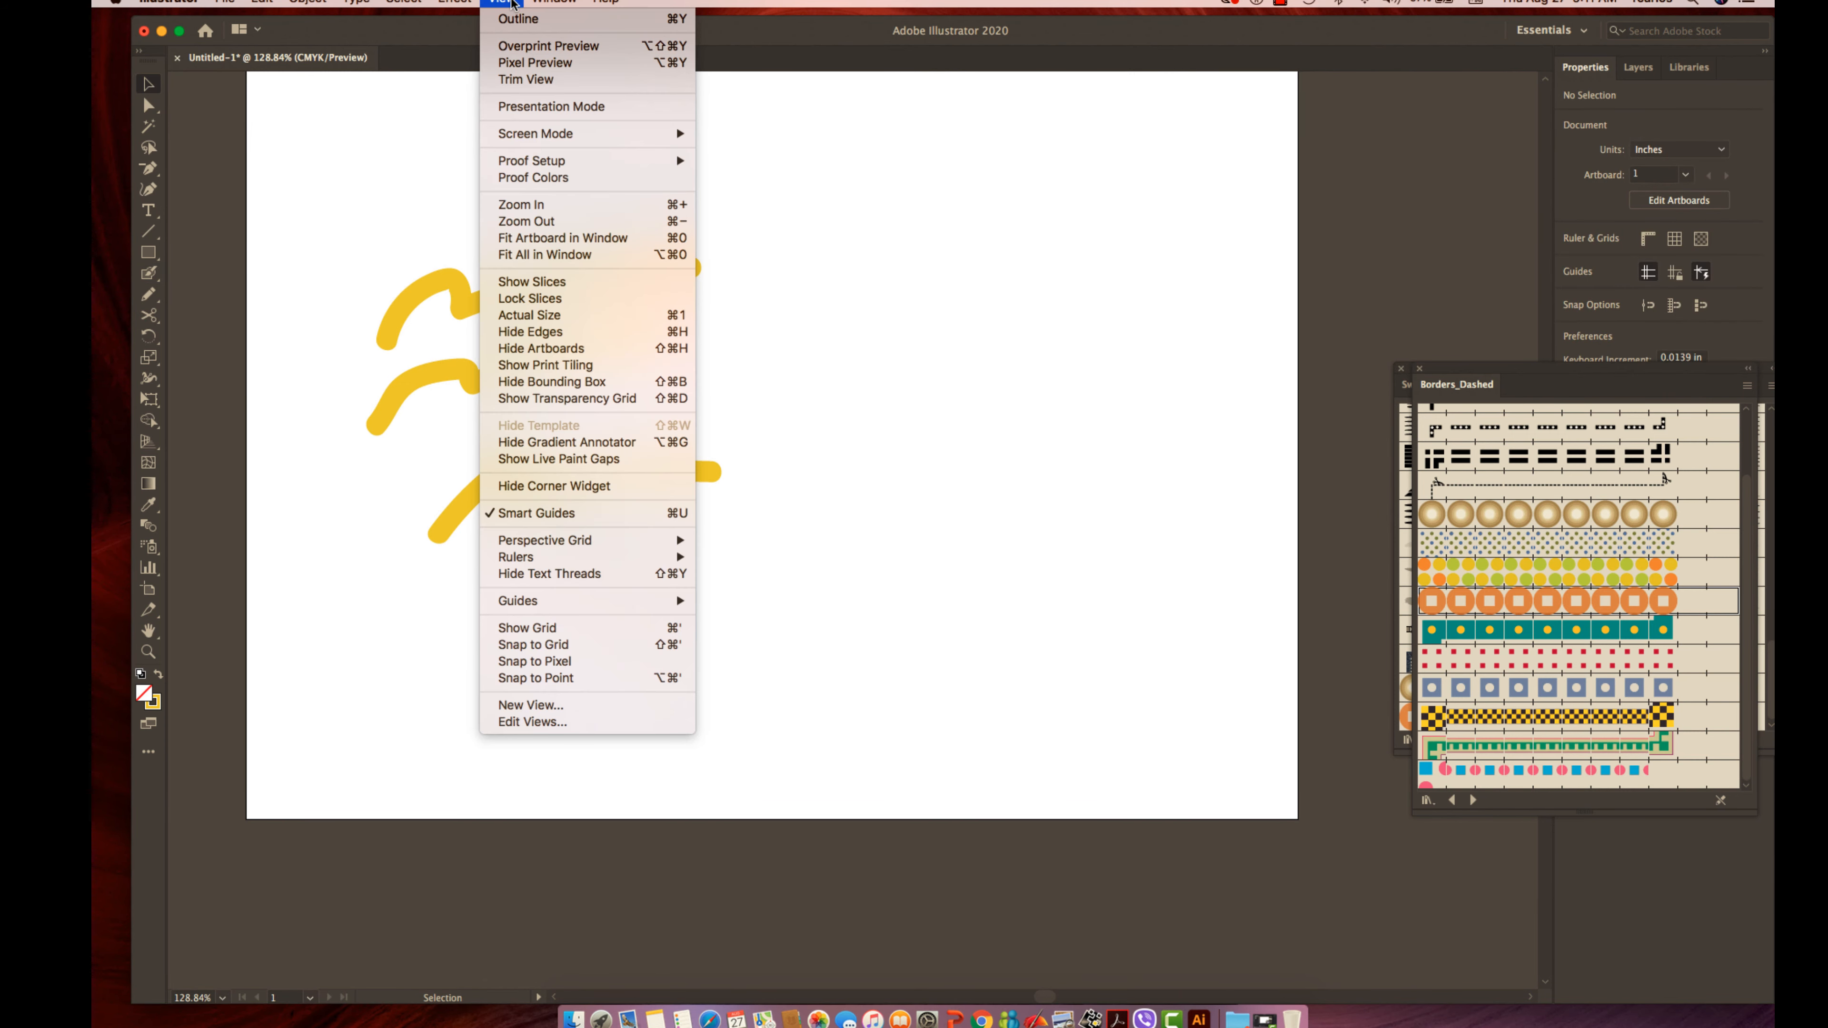
left_click(523, 13)
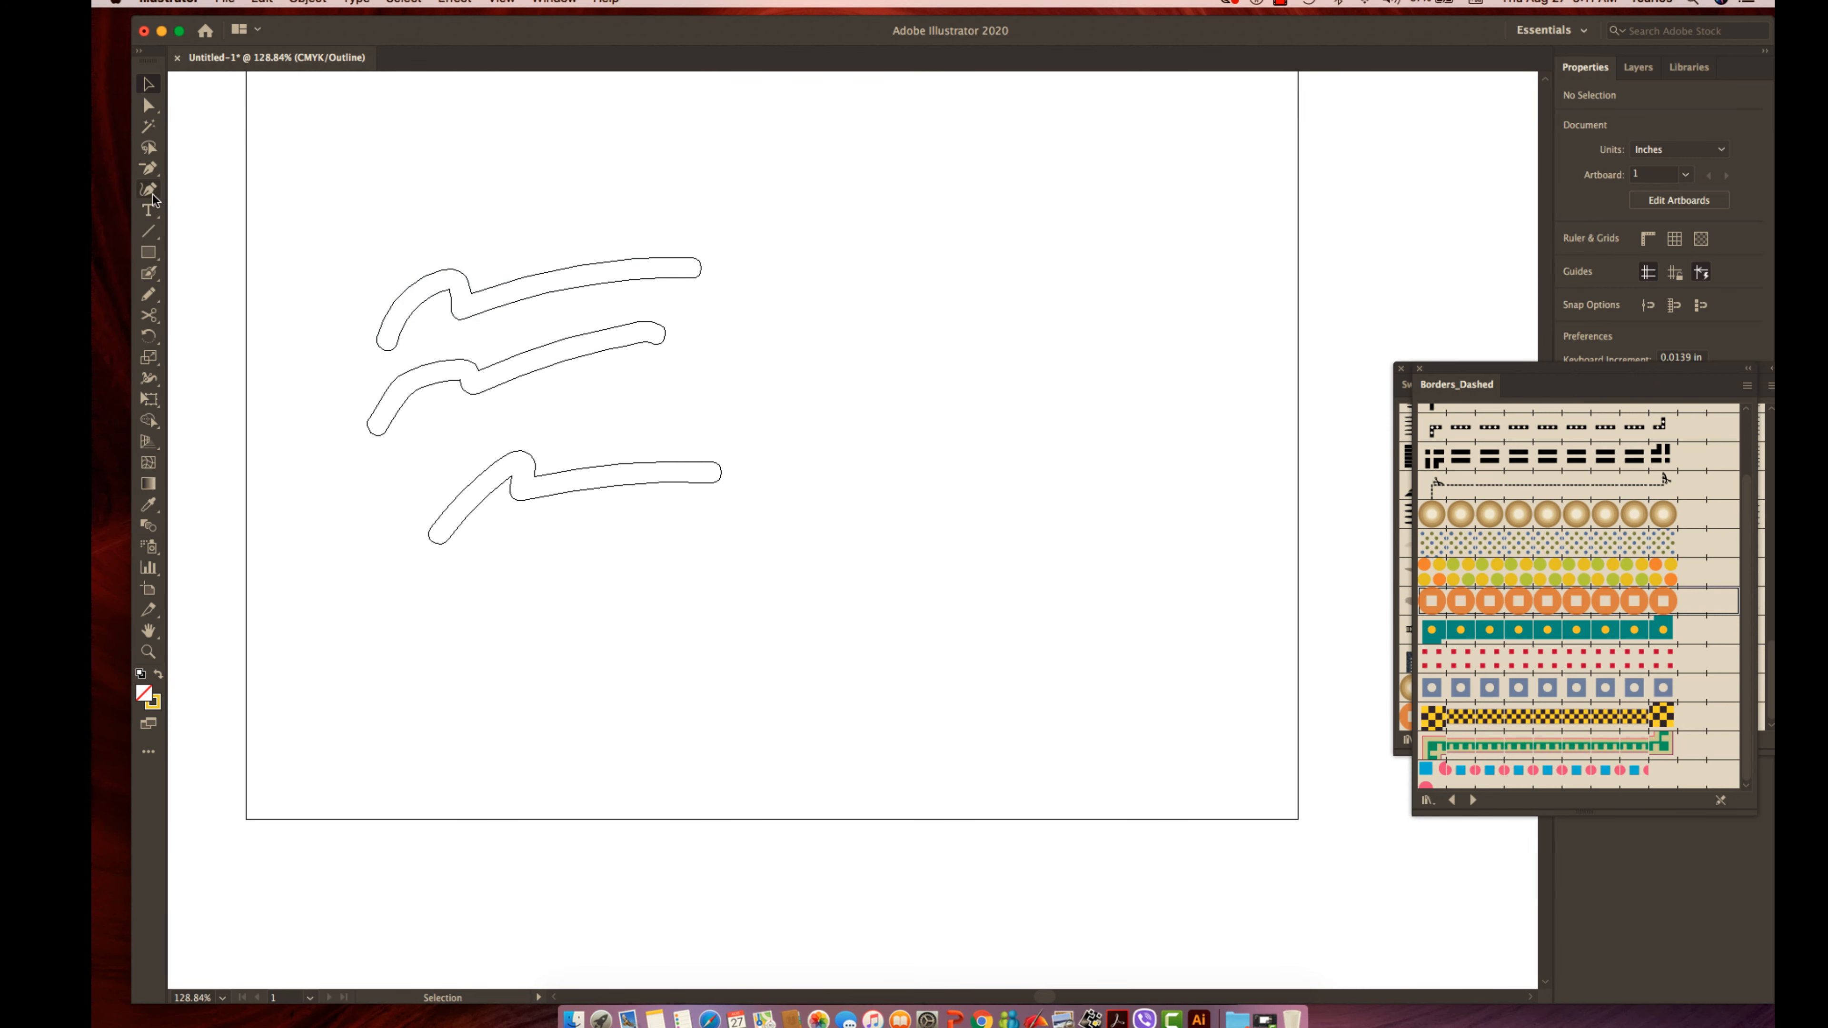
Paint one wavy yellow Paintbrush stroke about 1.16 in wide to the right of the top blob stroke.
left_click(148, 273)
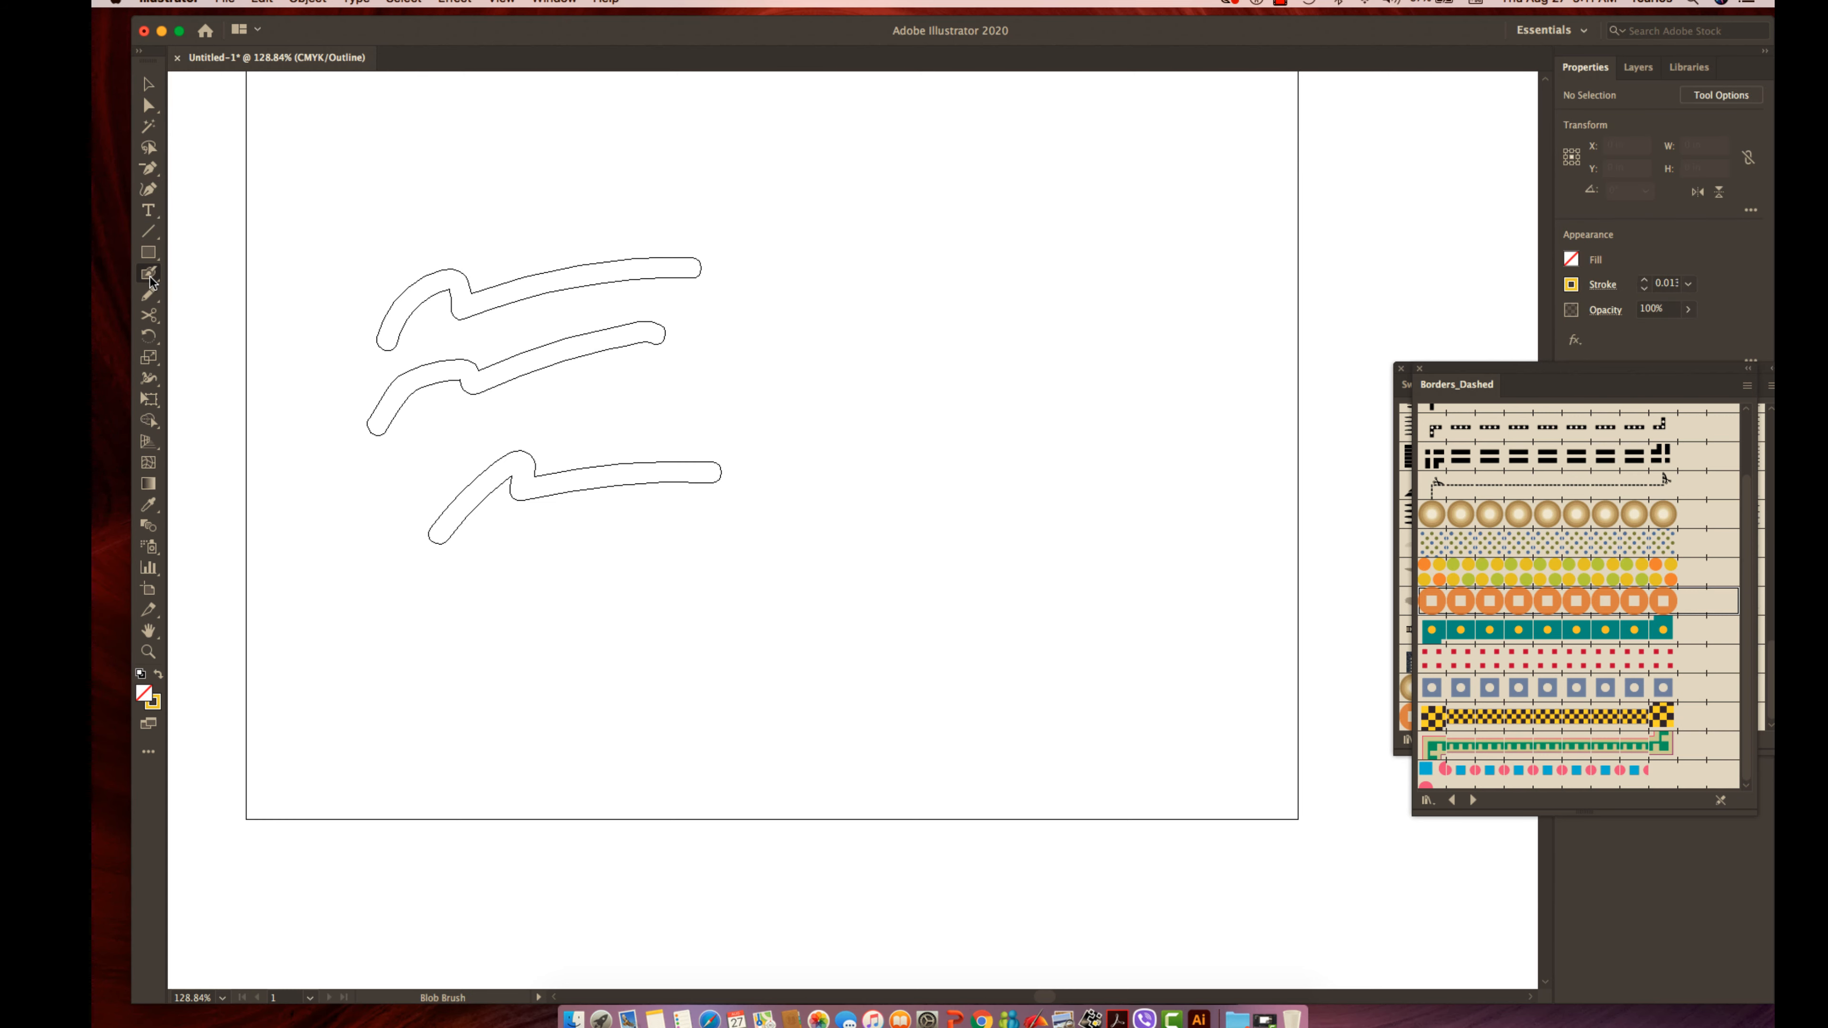
left_click(210, 276)
mouse_move(812, 270)
left_mouse_down()
mouse_move(933, 232)
mouse_move(988, 238)
left_mouse_up()
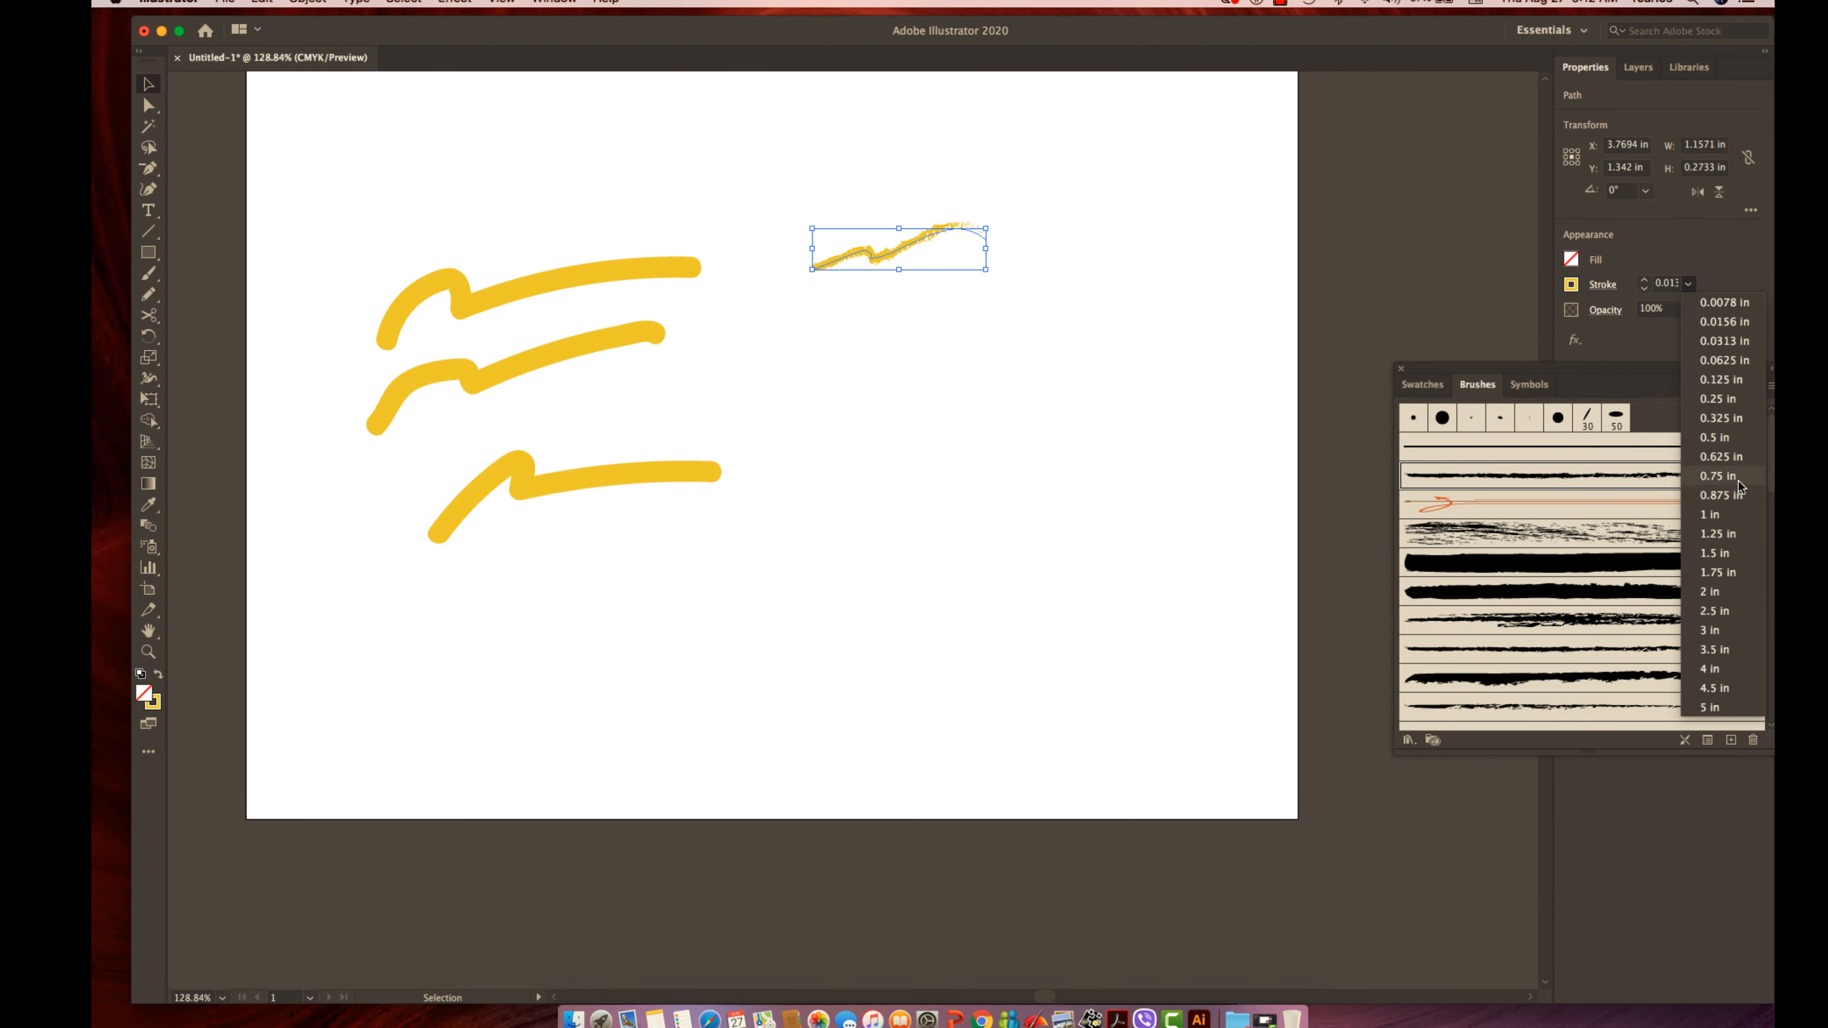
Set the Paintbrush stroke's weight to 0.75 in and its opacity to 48%.
left_click(1718, 477)
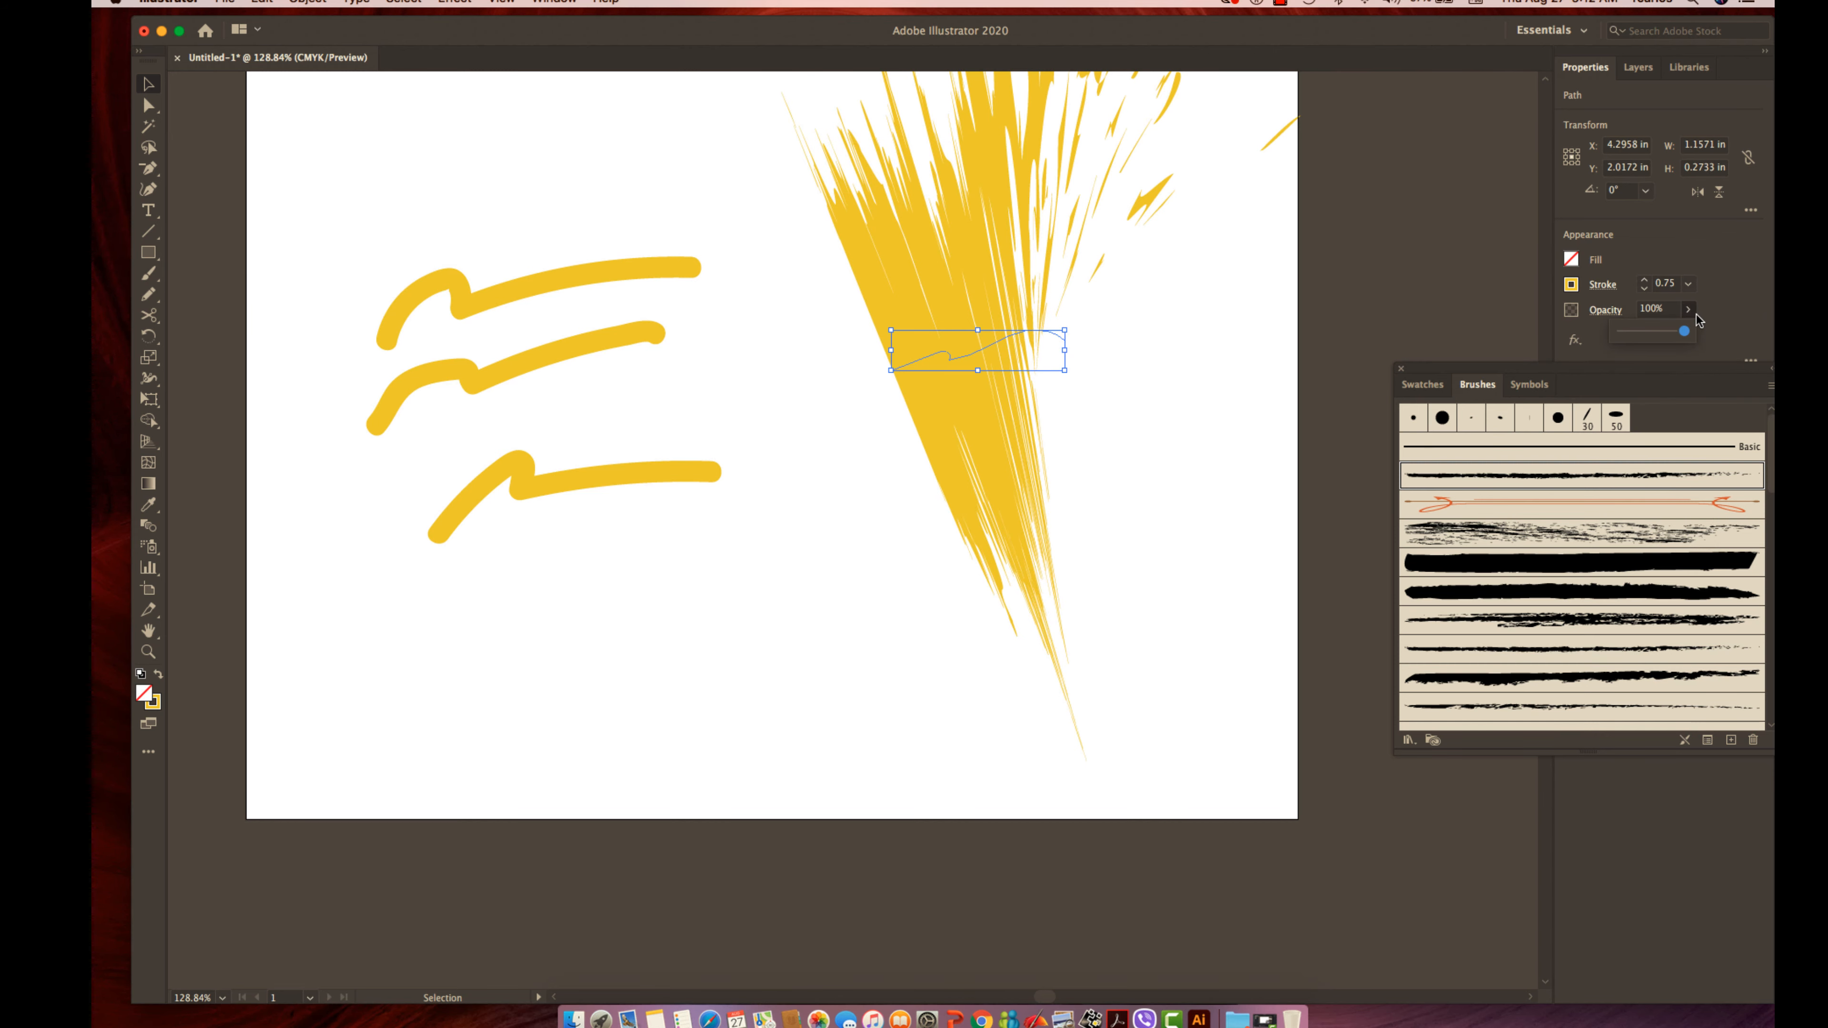
left_click(1673, 309)
left_click(1687, 309)
left_click_drag(1685, 333, 1652, 339)
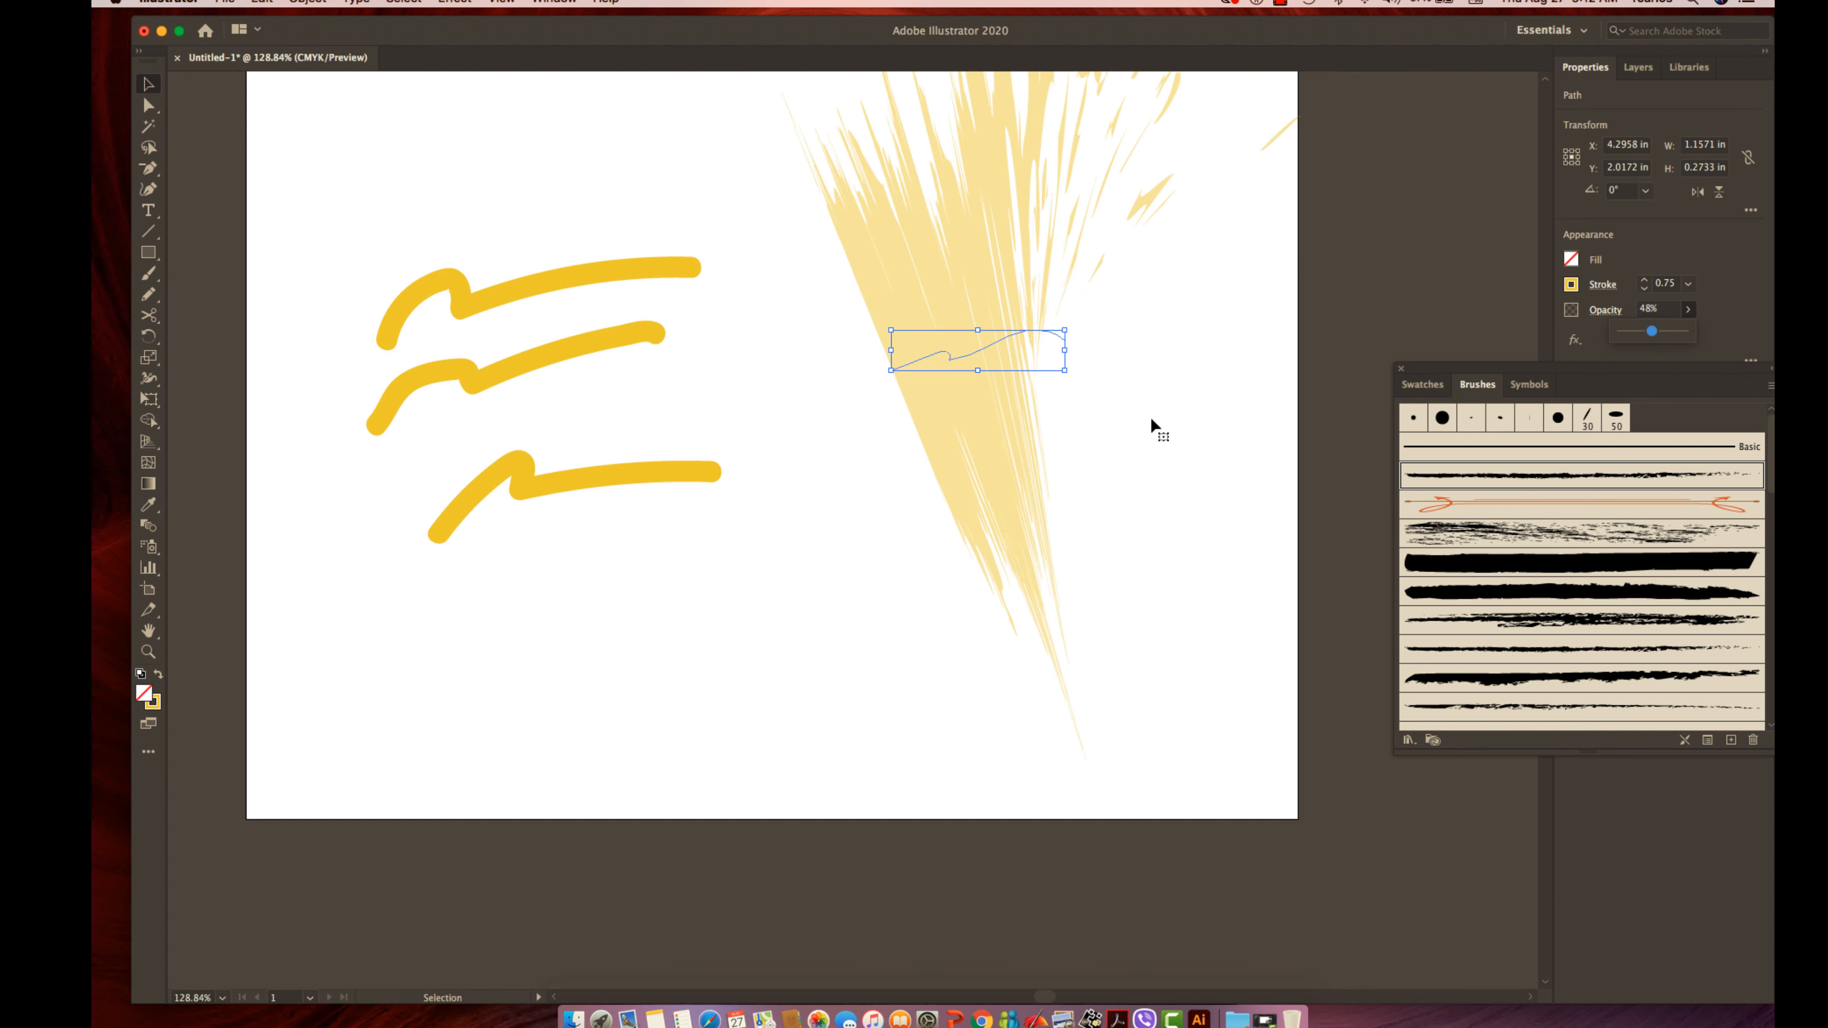
left_click(1151, 466)
Compare the properties of the Paintbrush stroke, the top blob stroke and all four strokes together, moving the Brushes panel clear of the property settings.
left_click_drag(999, 368, 994, 369)
left_click(669, 268)
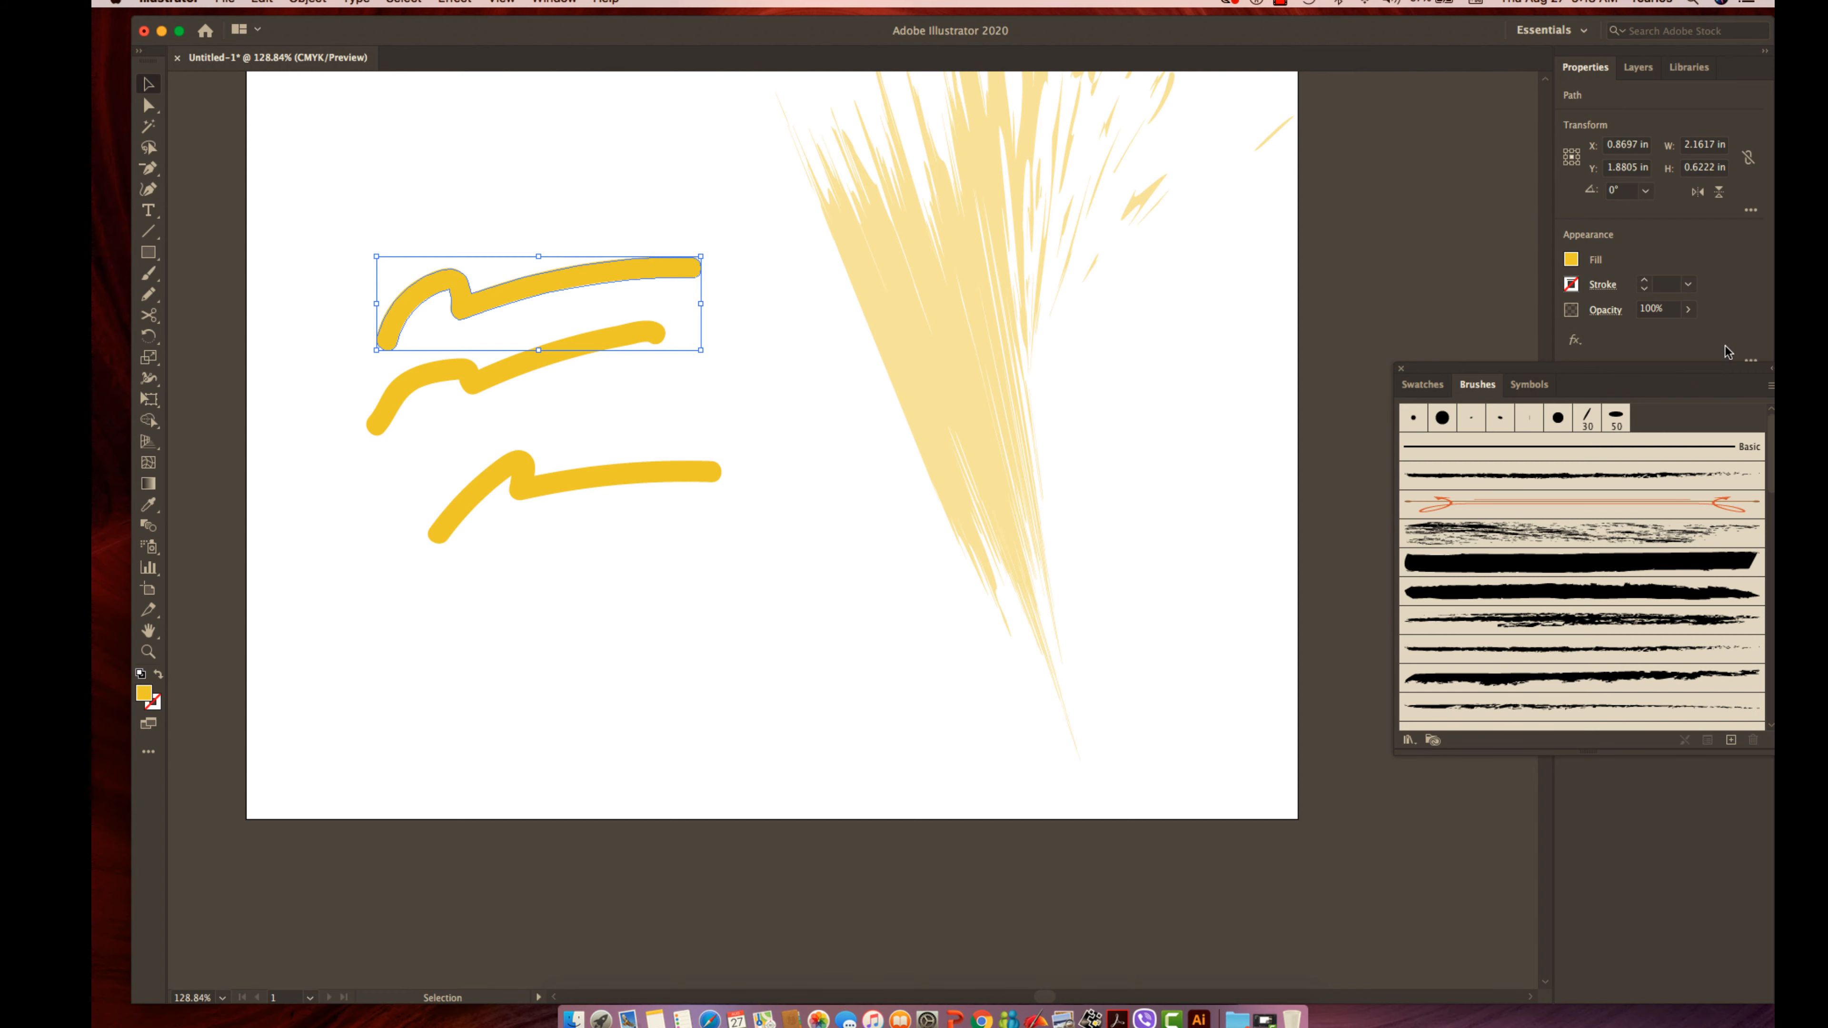
mouse_move(1638, 375)
left_mouse_down()
mouse_move(1210, 354)
mouse_move(1230, 348)
left_mouse_up()
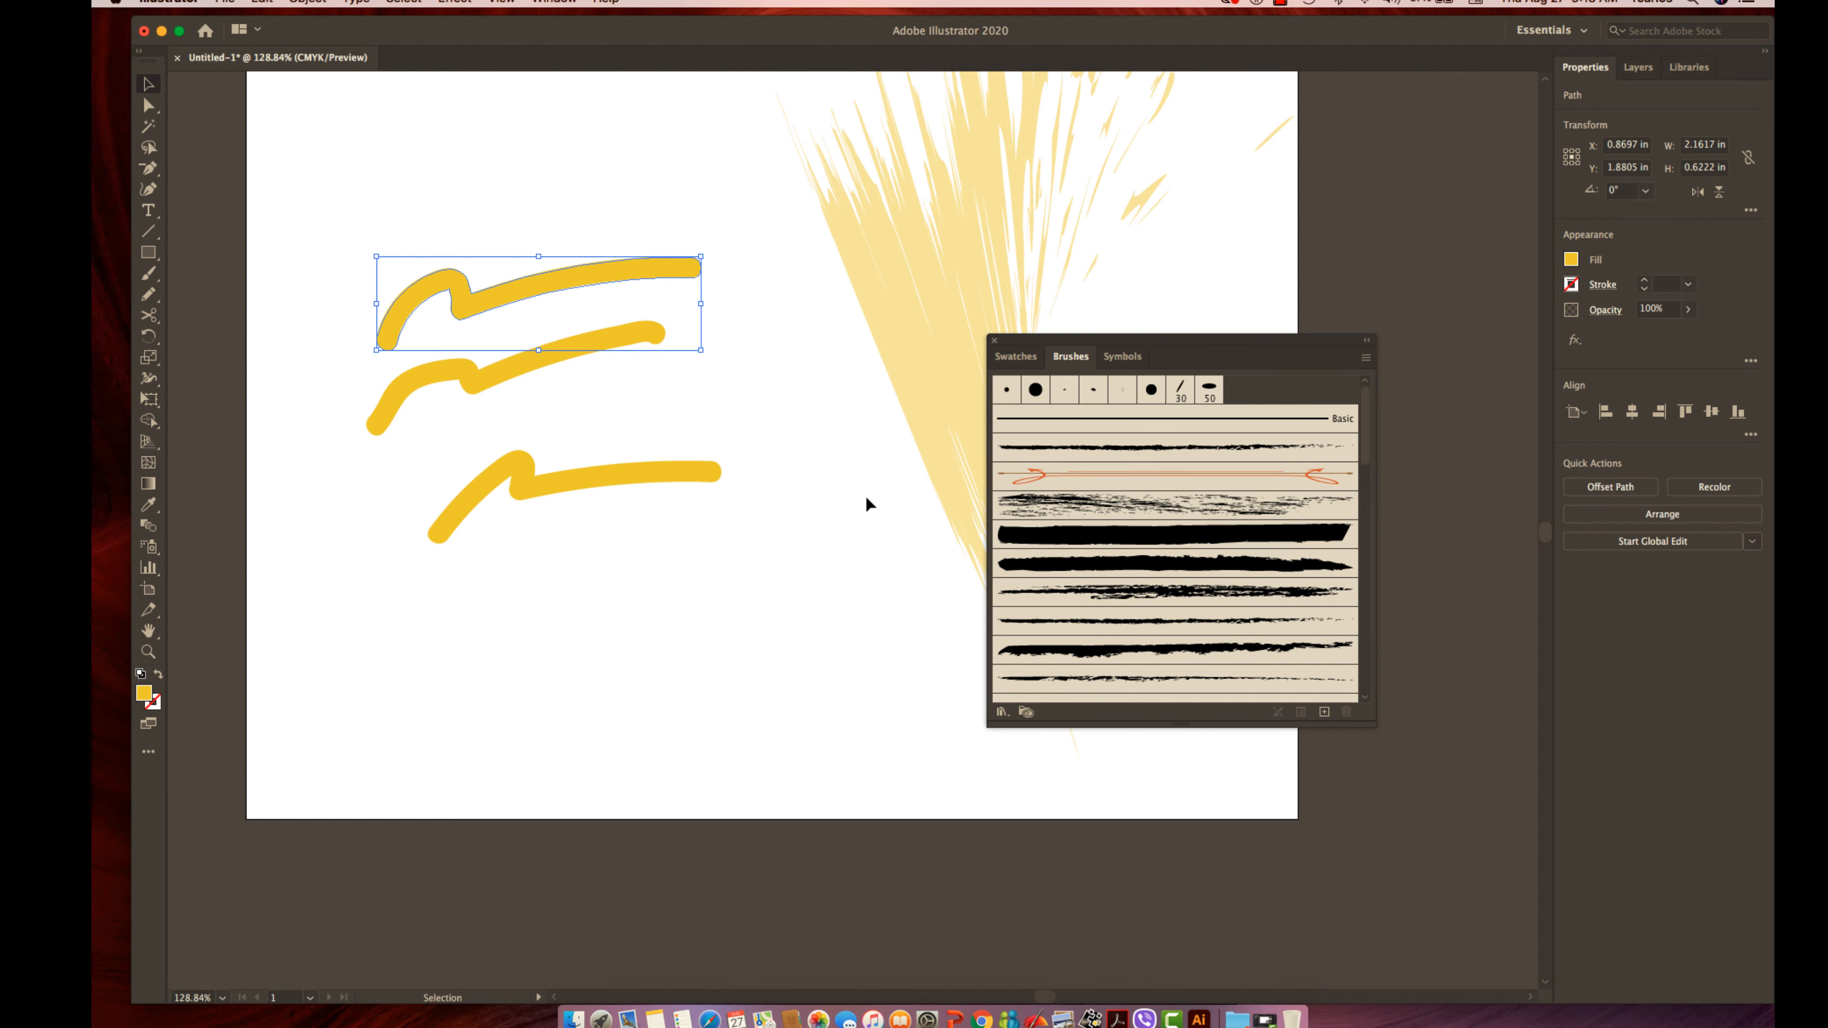
left_click_drag(1038, 365, 1025, 554)
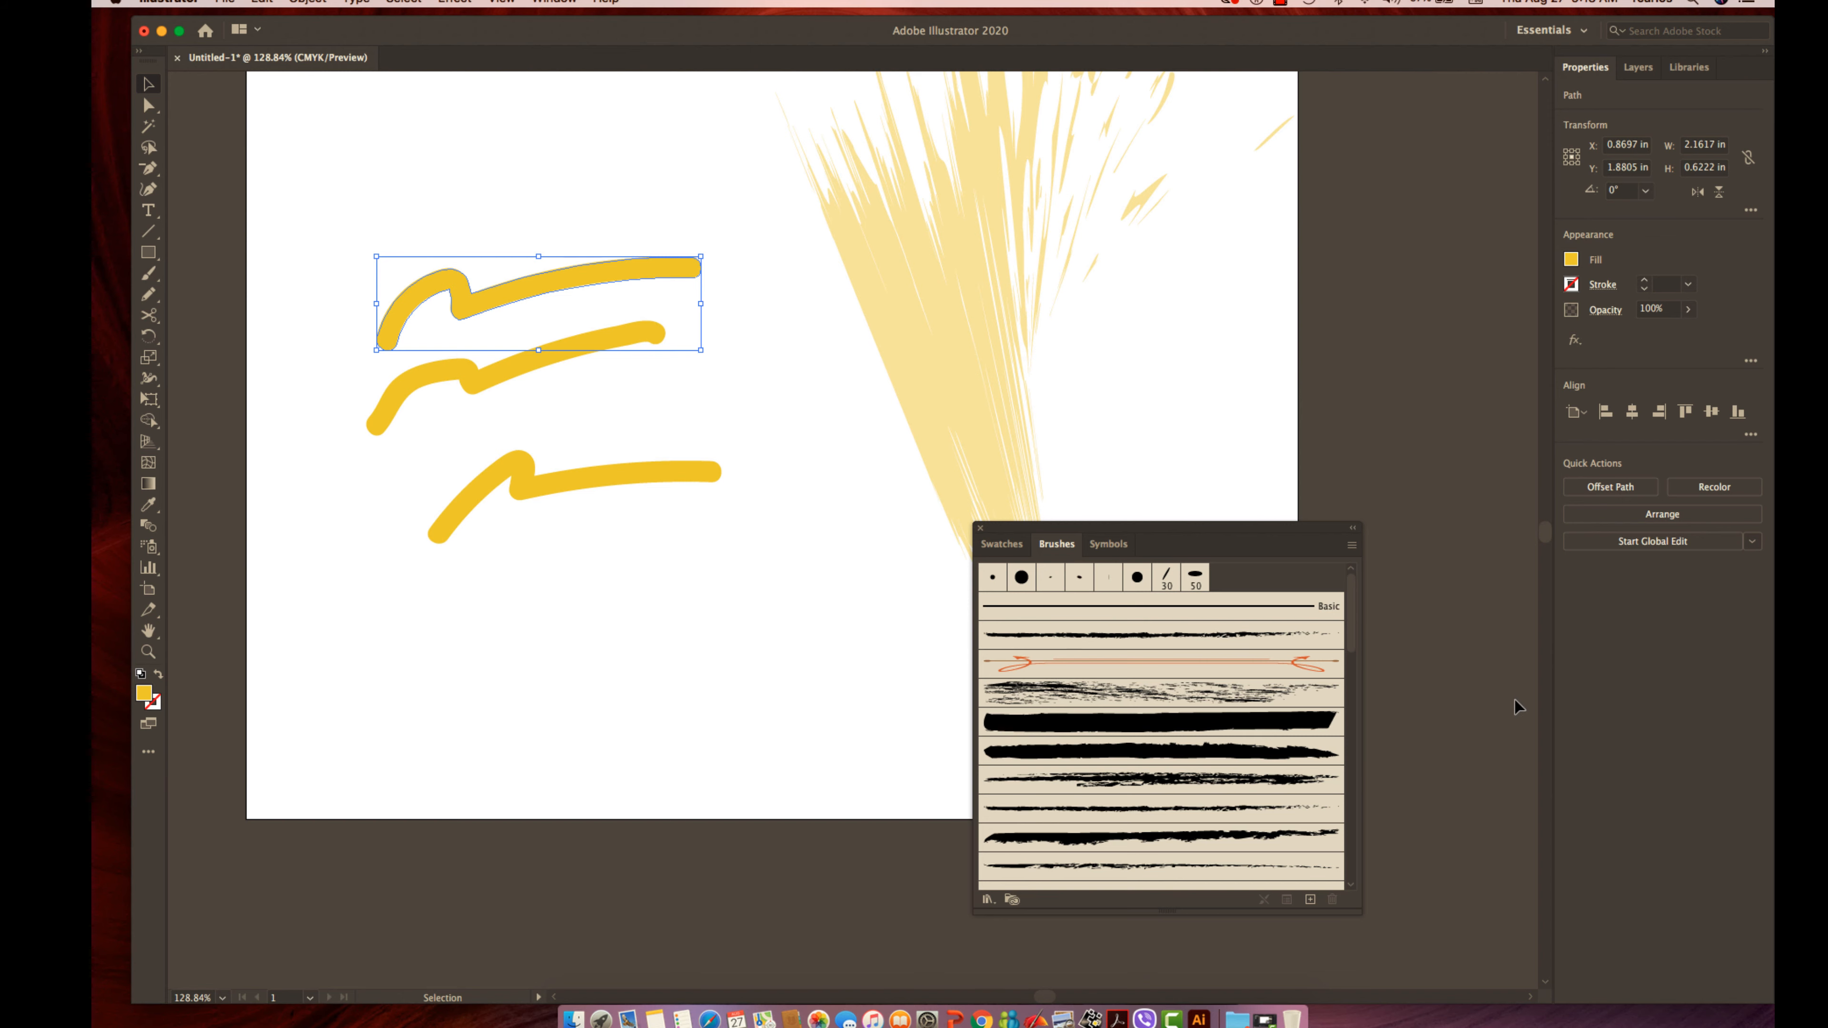
mouse_move(363, 125)
left_mouse_down()
mouse_move(1371, 648)
mouse_move(1360, 637)
left_mouse_up()
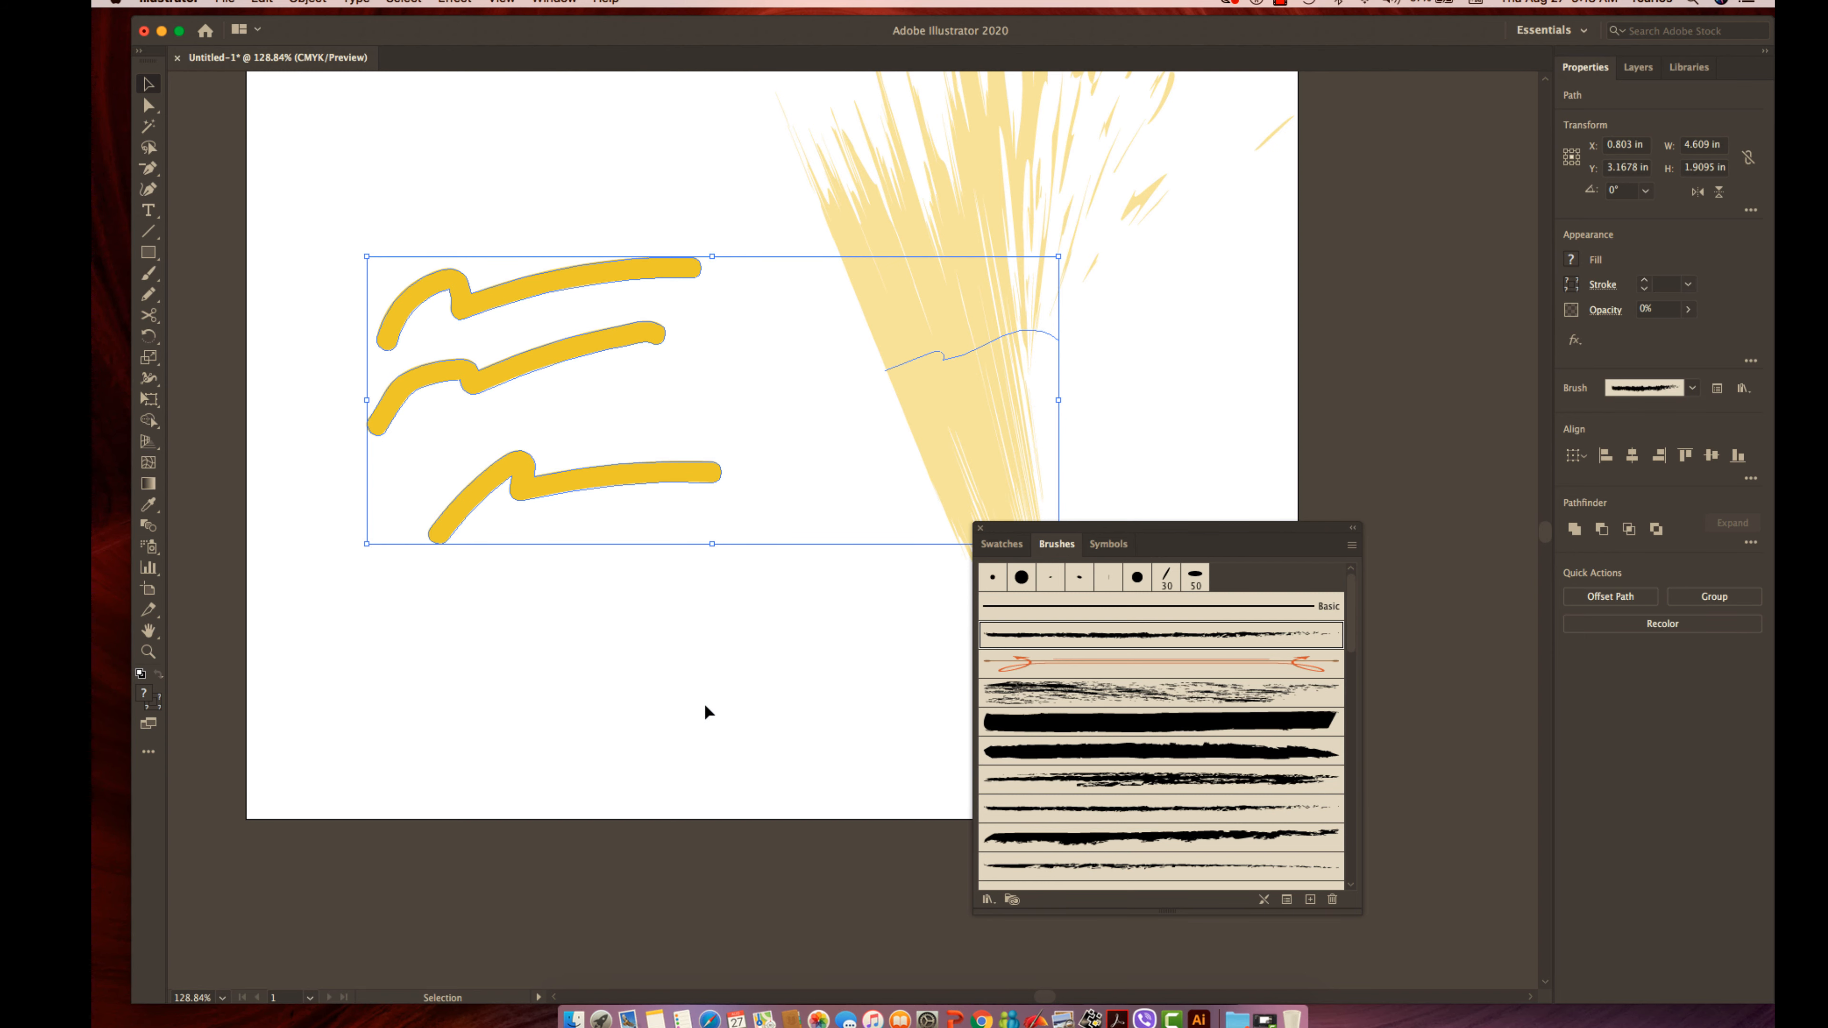
left_click(744, 695)
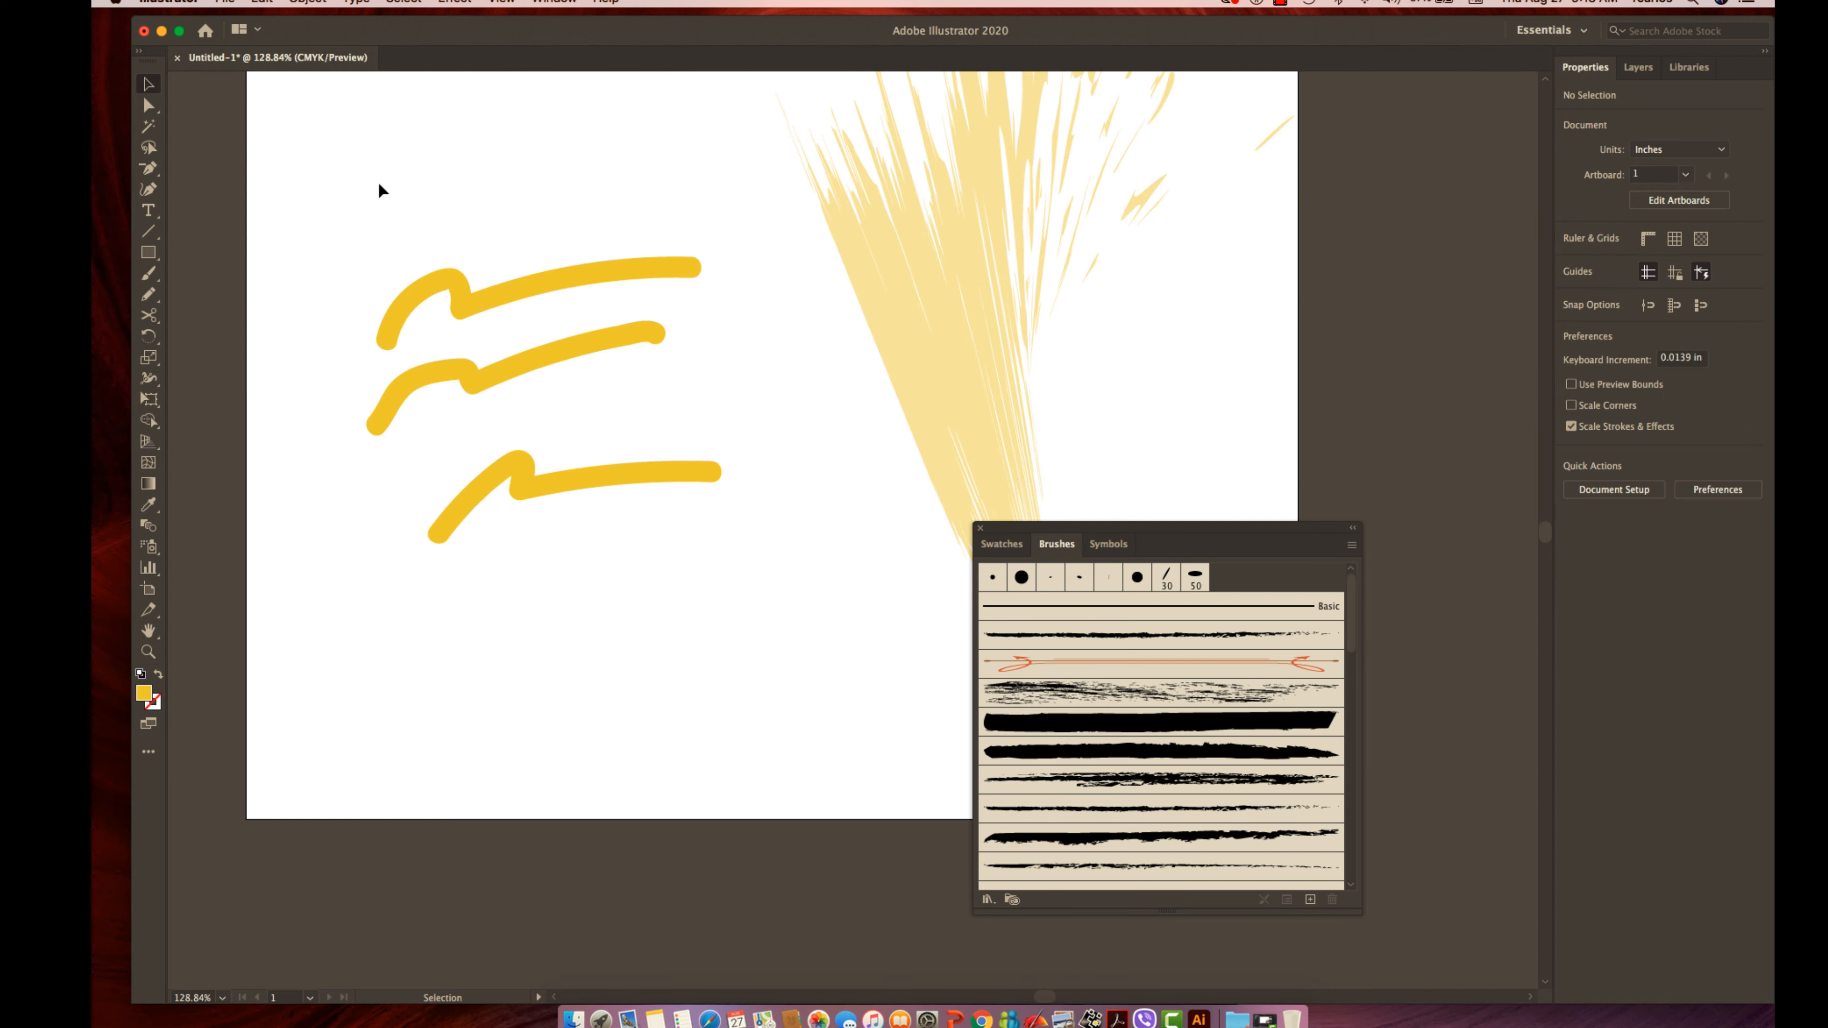